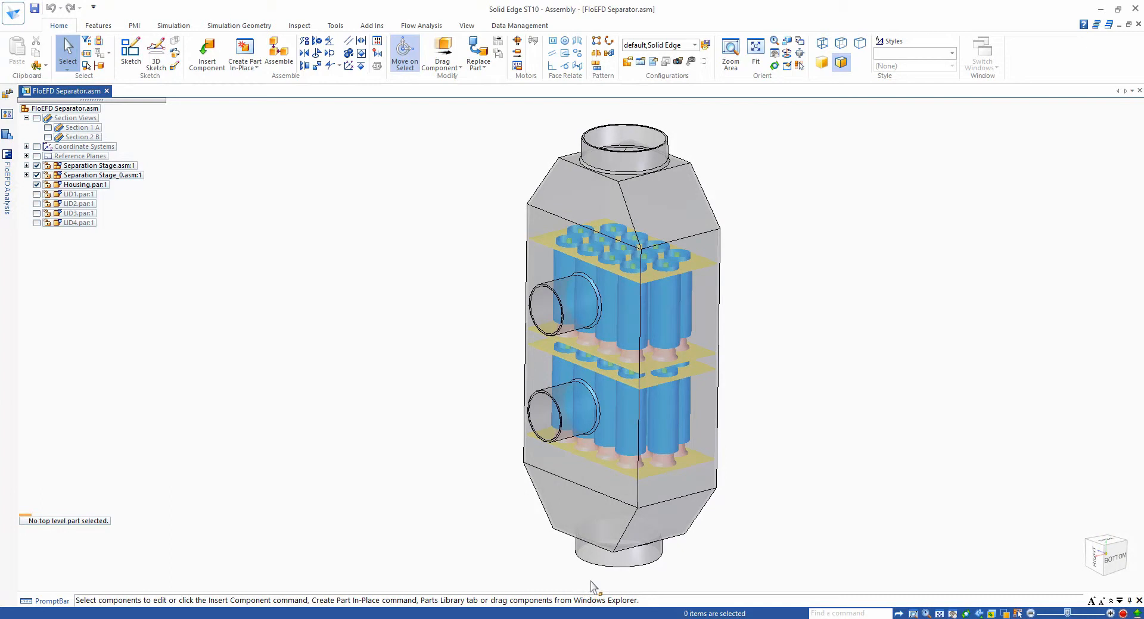
Step: Open the first VORTEX TUBE.asm subassembly from Vortex Tubes in Separation Stage in its own window
middle_click_drag(469, 572, 274, 342)
left_click(26, 166)
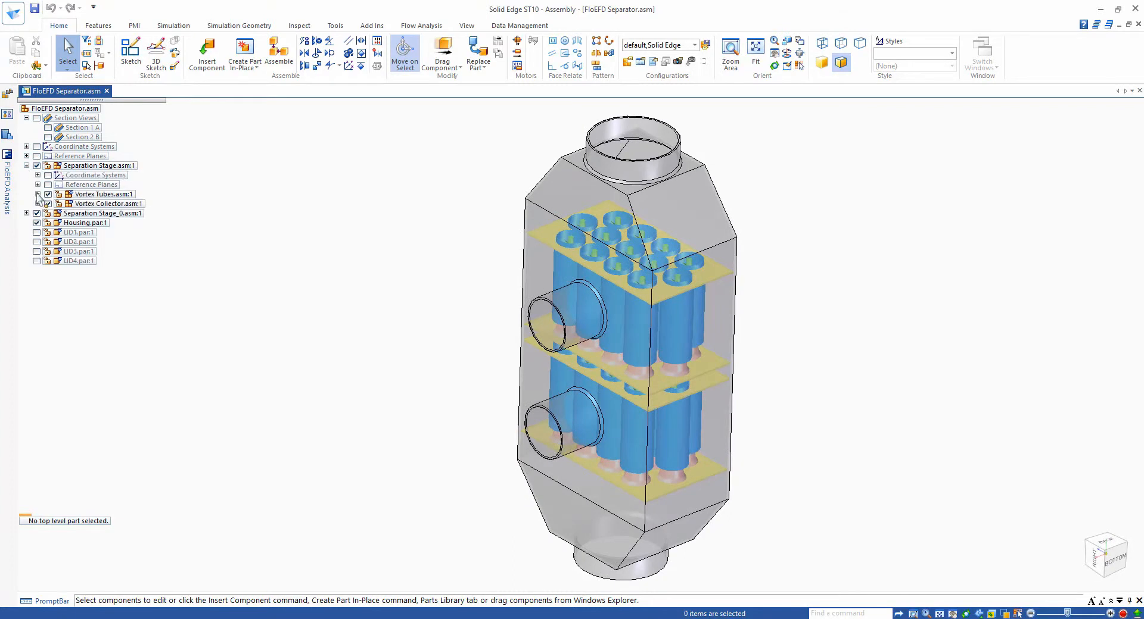
left_click(38, 195)
left_click(115, 223)
right_click(115, 223)
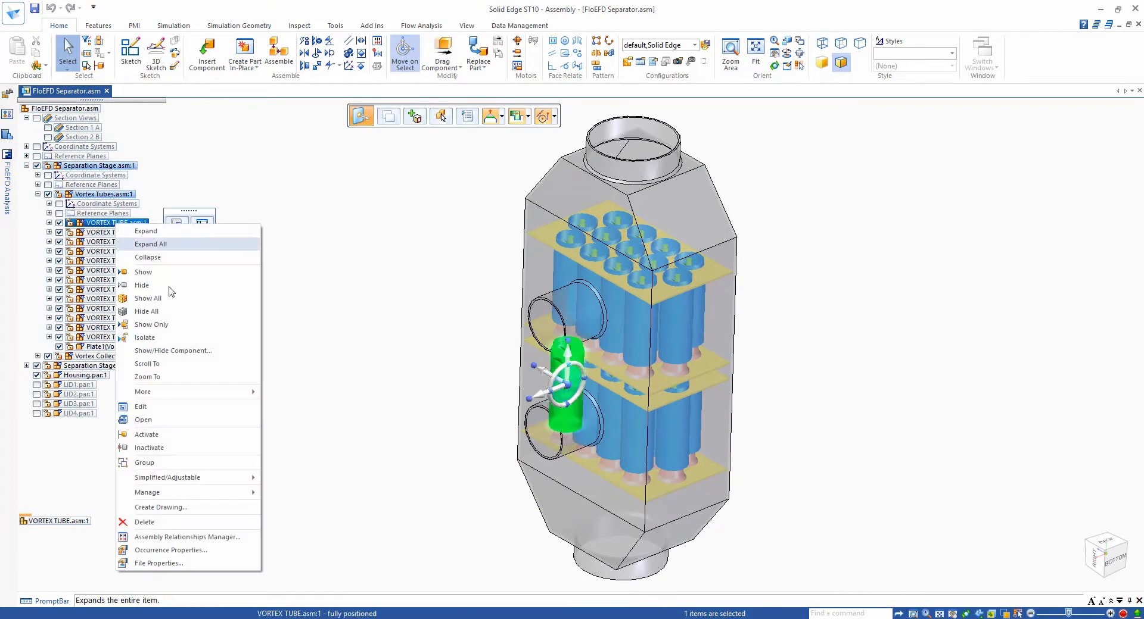
left_click(161, 424)
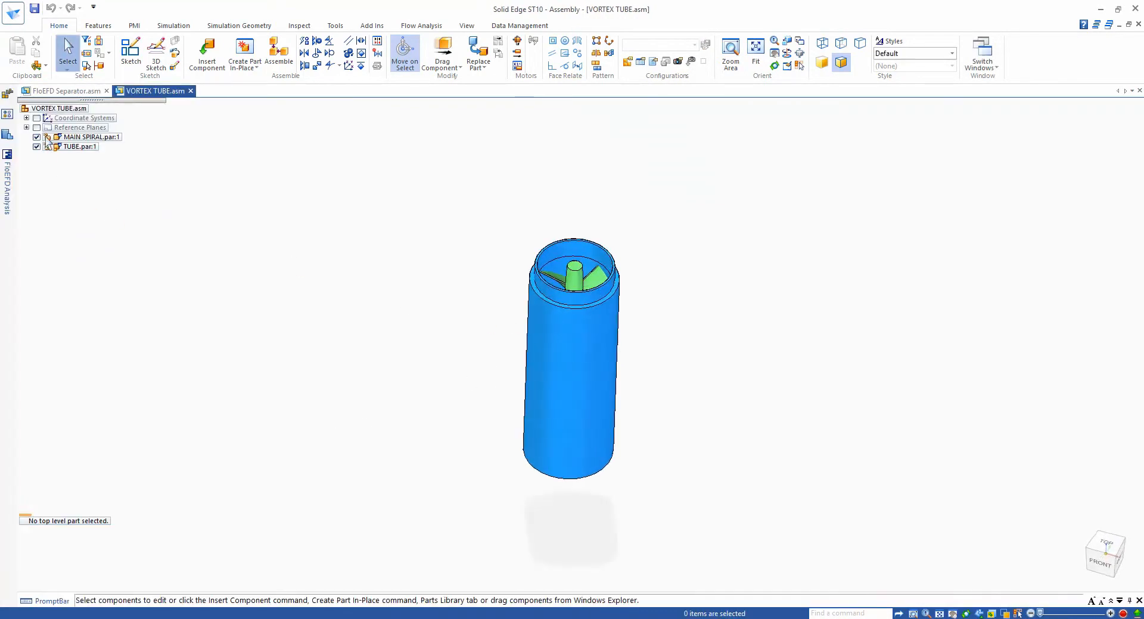
Step: Hide the TUBE part to inspect the main spiral, show it again, and close the vortex tube document
left_click(36, 147)
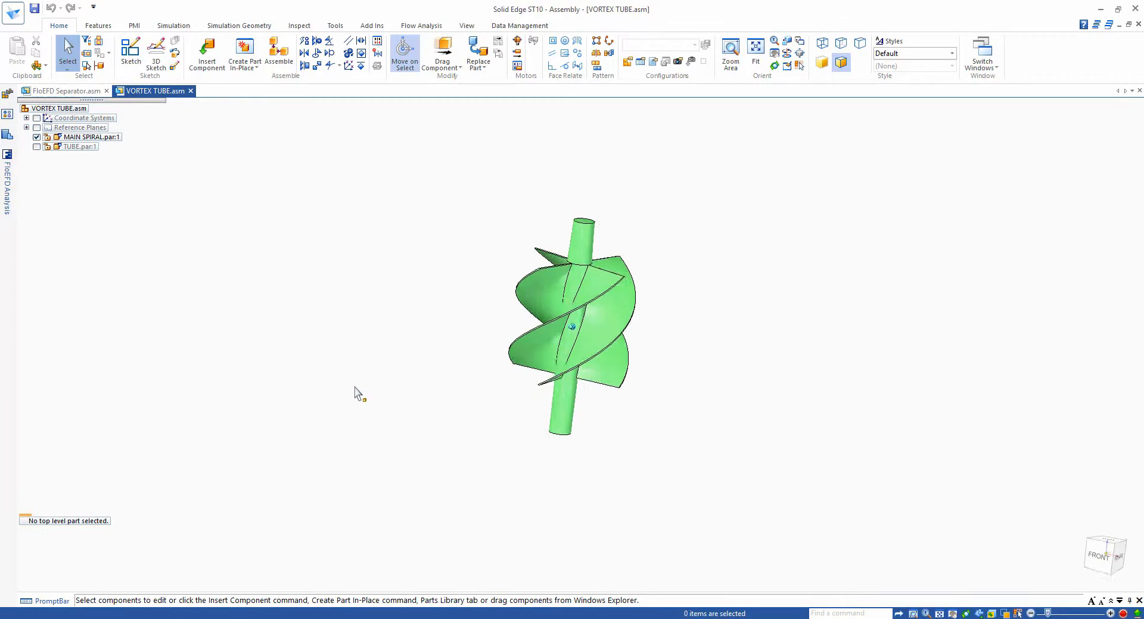
left_click(37, 147)
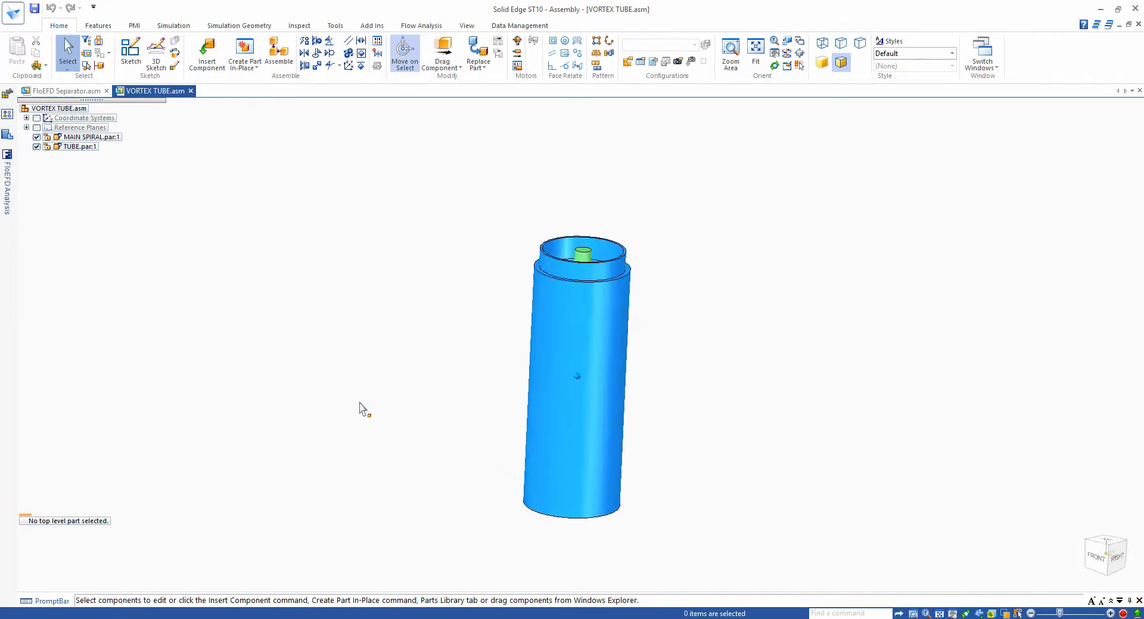
left_click(190, 91)
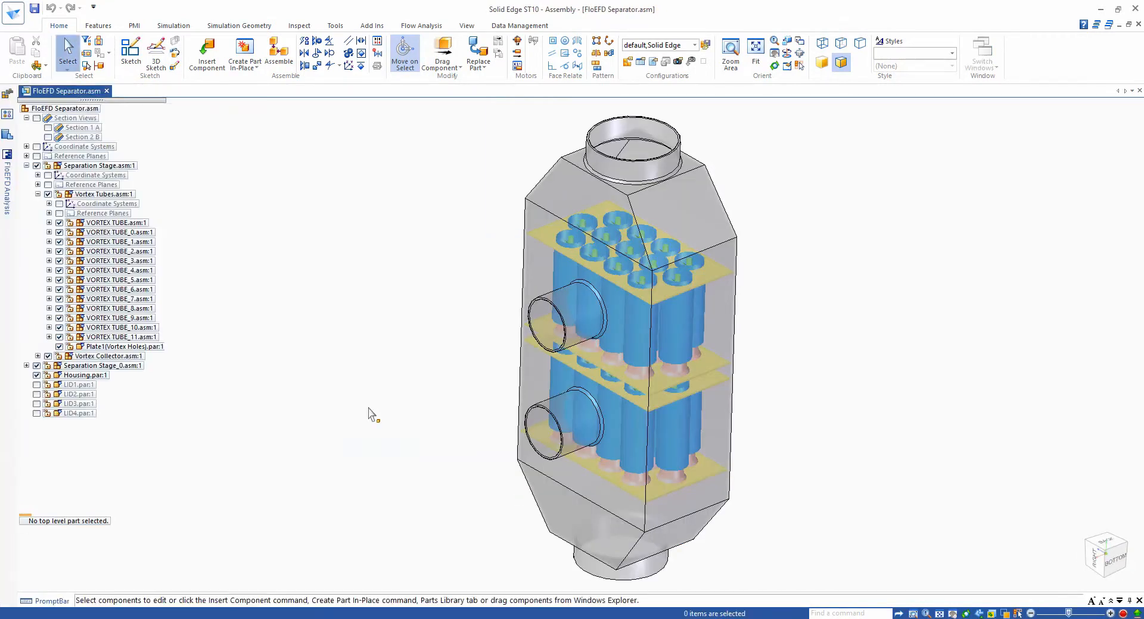
Step: Run the flow geometry check to show the separator's fluid volume, and close the check
left_click(421, 26)
left_click(542, 43)
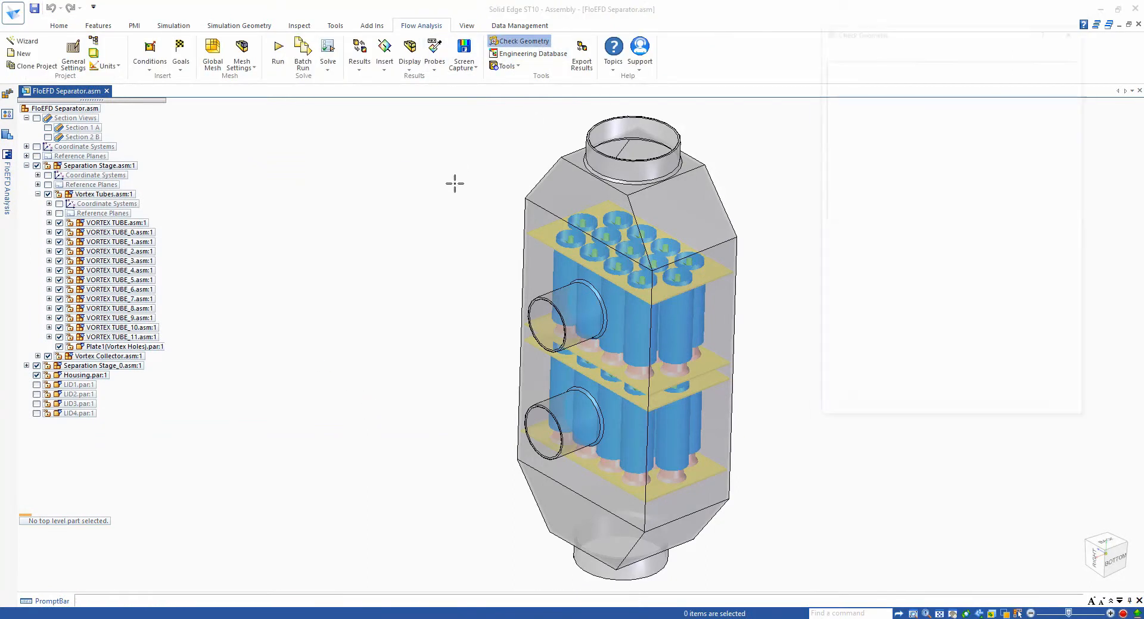
left_click(932, 386)
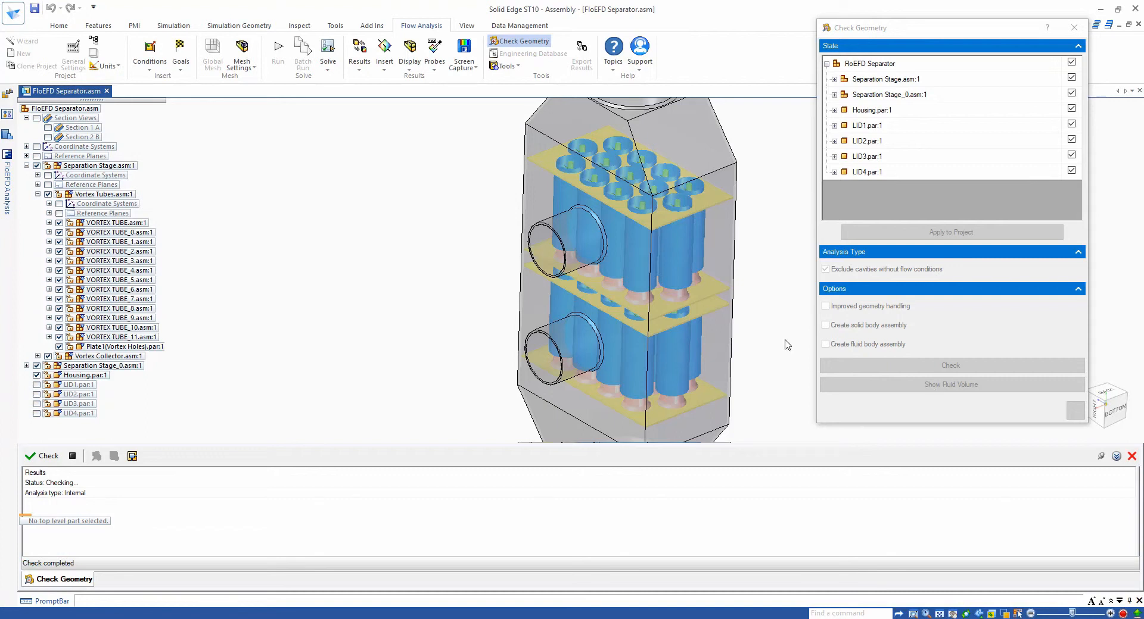
mouse_move(787, 344)
middle_mouse_down()
mouse_move(759, 332)
mouse_move(765, 339)
middle_mouse_up()
left_click(1075, 411)
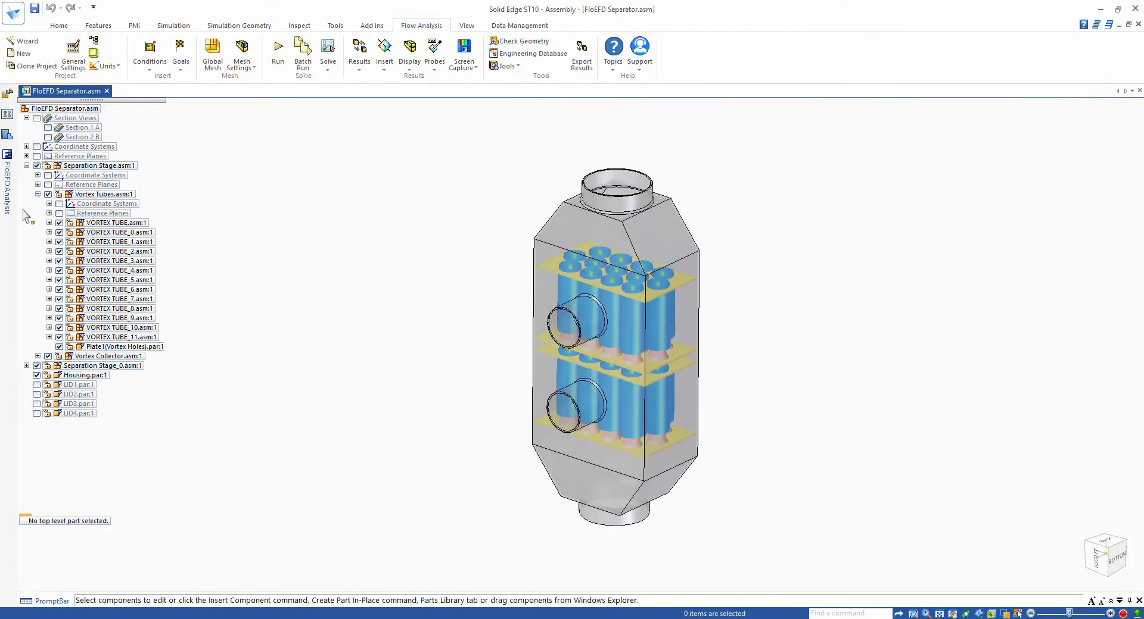
Step: Dock the FloEFD Analysis tree open and review the Inlet Volume Flow 1 and three Environment Pressure boundary conditions on the model
left_click(8, 188)
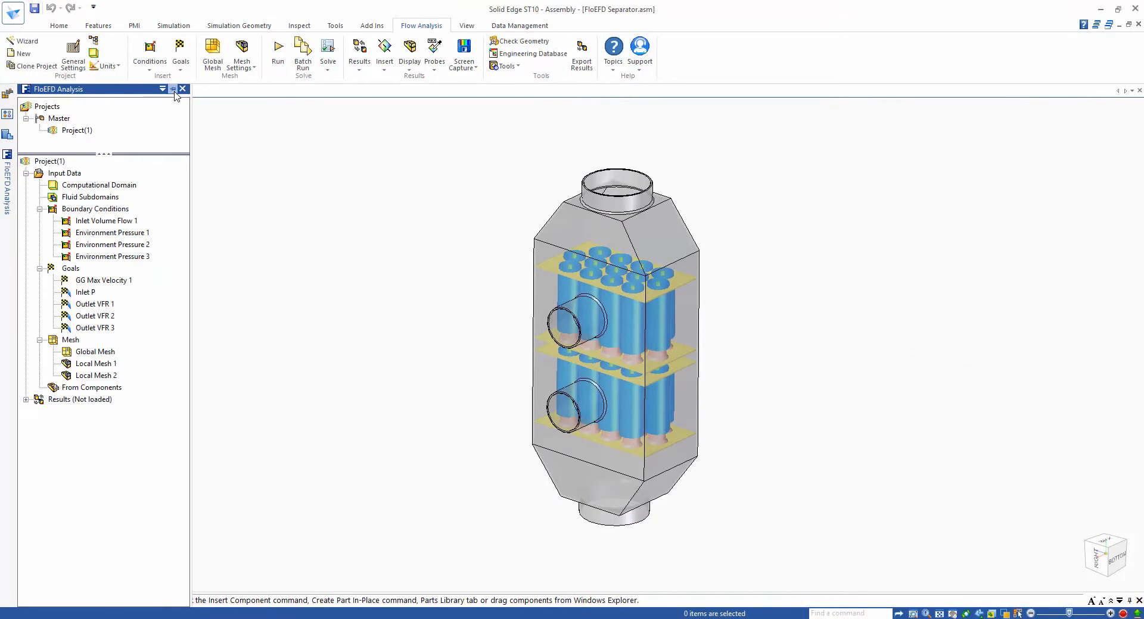
left_click(173, 89)
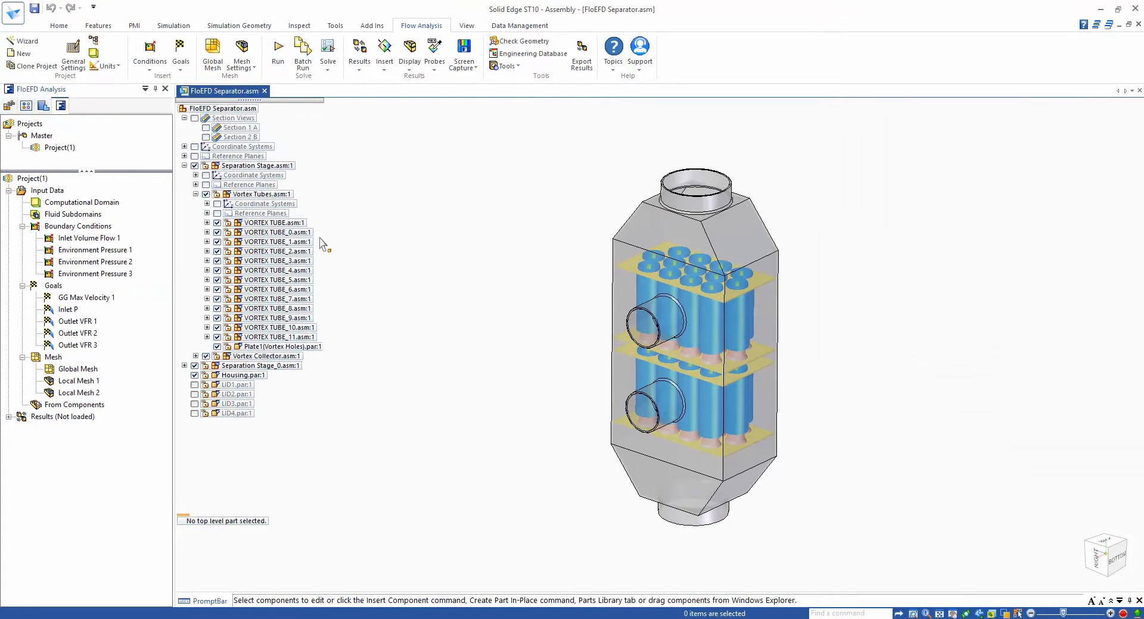
left_click(101, 239)
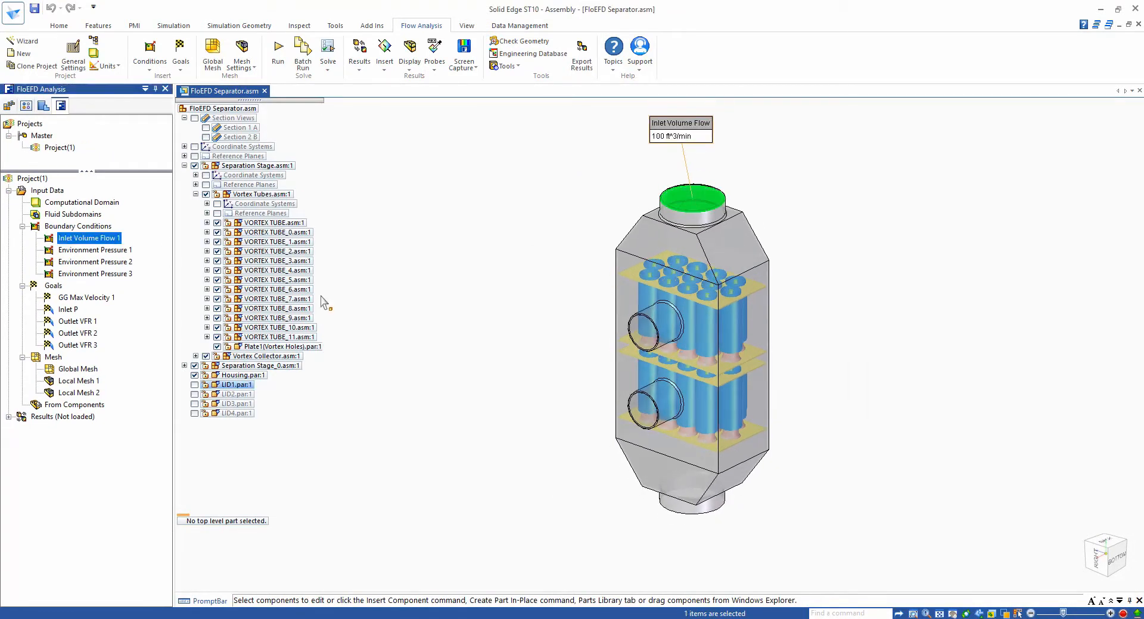
left_click(120, 251)
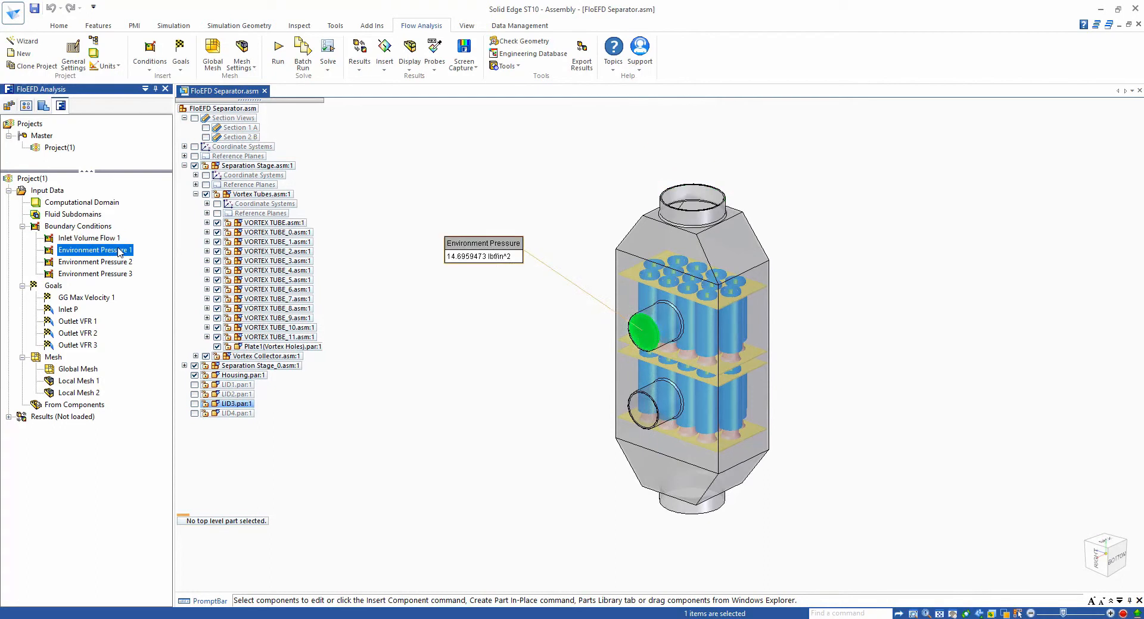
left_click(116, 263, "ctrl")
left_click(118, 274, "ctrl")
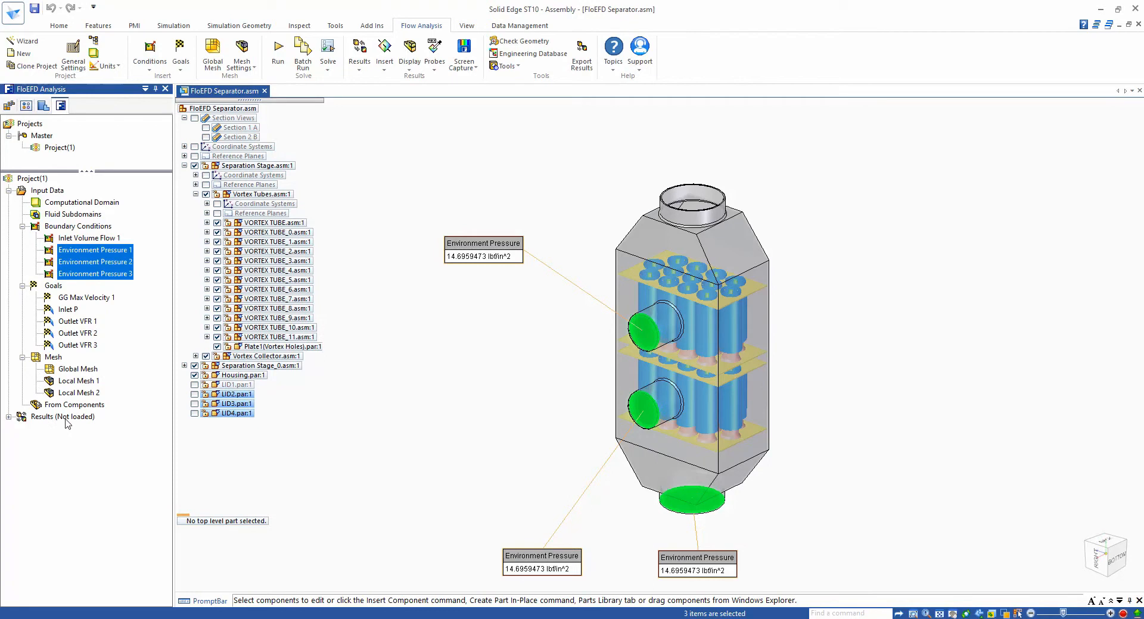
left_click(377, 453)
Step: Load the project's flow results and show the Mesh 3 plot
right_click(70, 418)
left_click(105, 455)
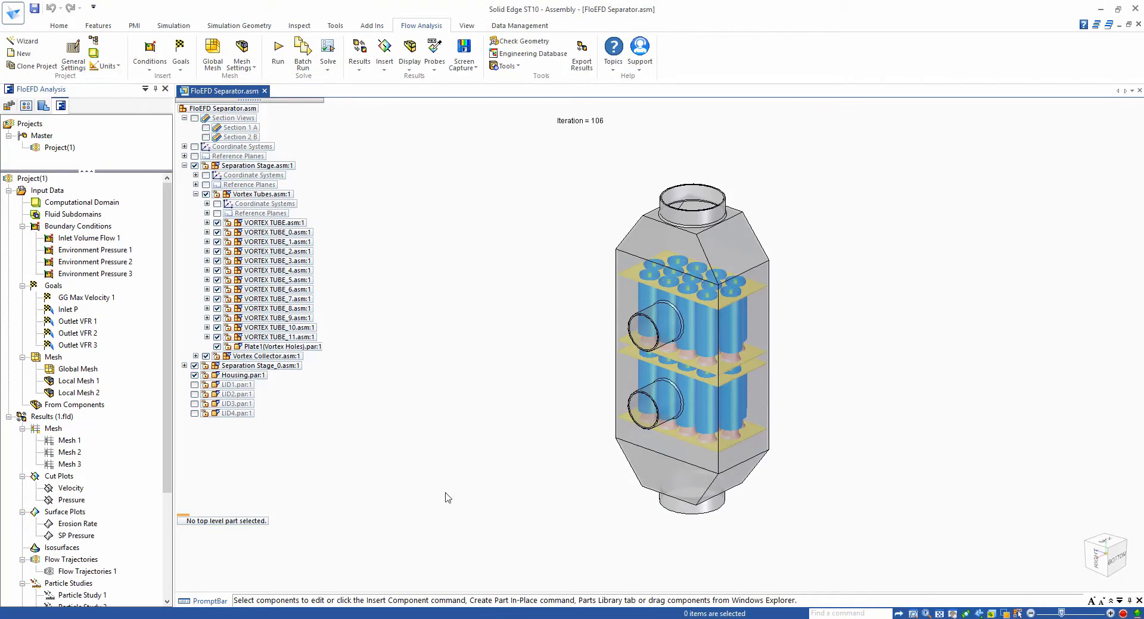
right_click(71, 464)
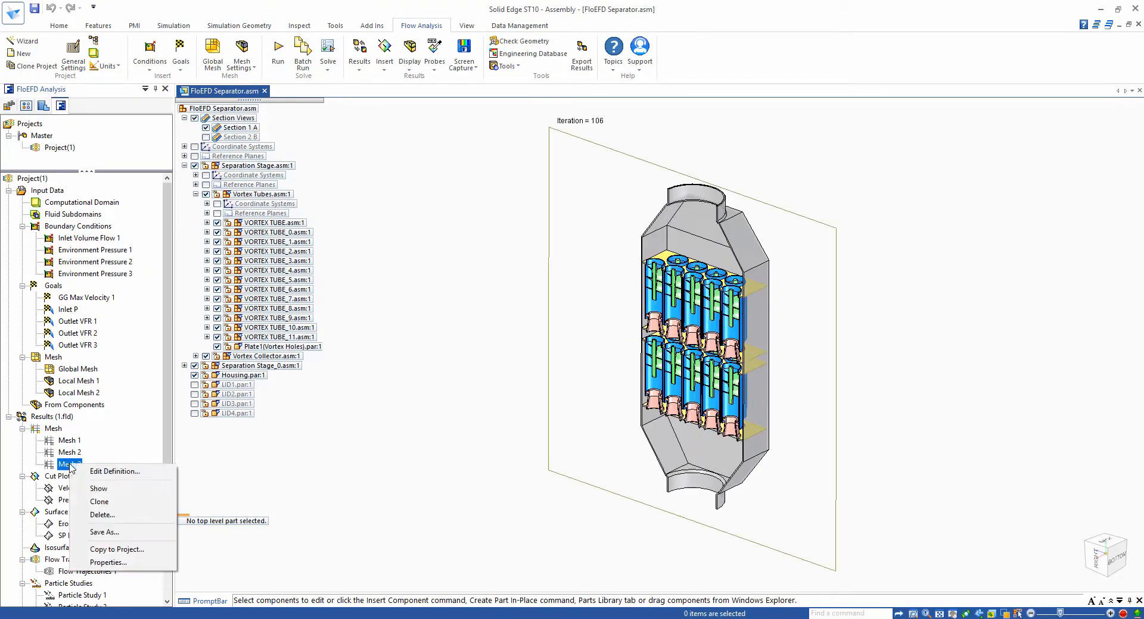
left_click(107, 489)
Step: Examine the mesh refinement levels around the vortex tubes and in the narrow gaps at the collectors
scroll(513, 459, "up", 6)
scroll(499, 373, "up", 8)
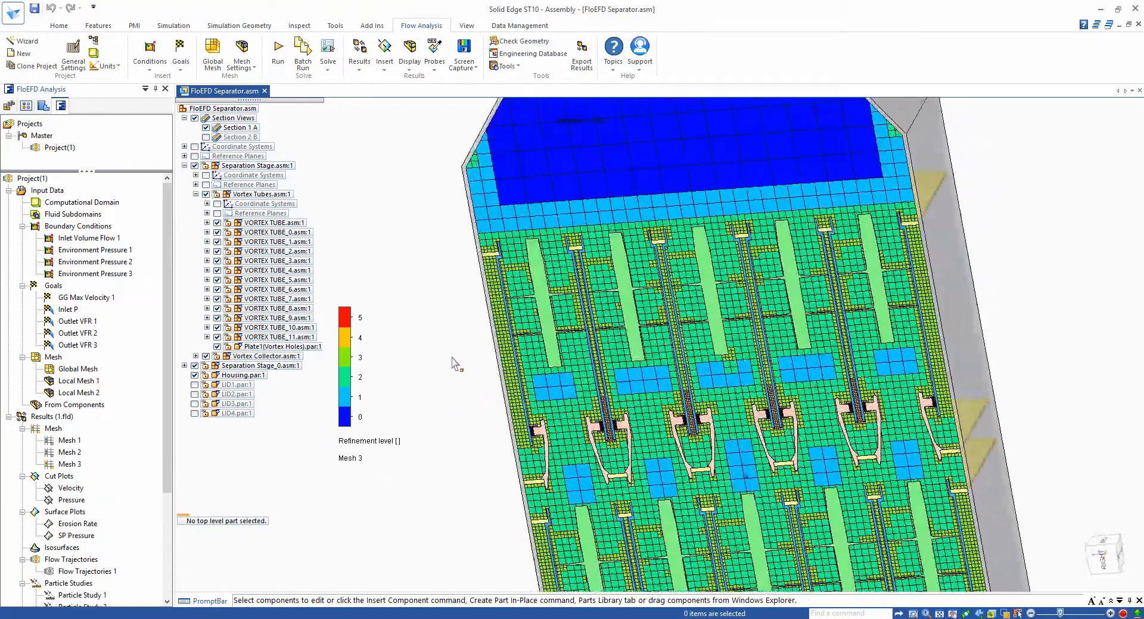
scroll(452, 396, "down", 10)
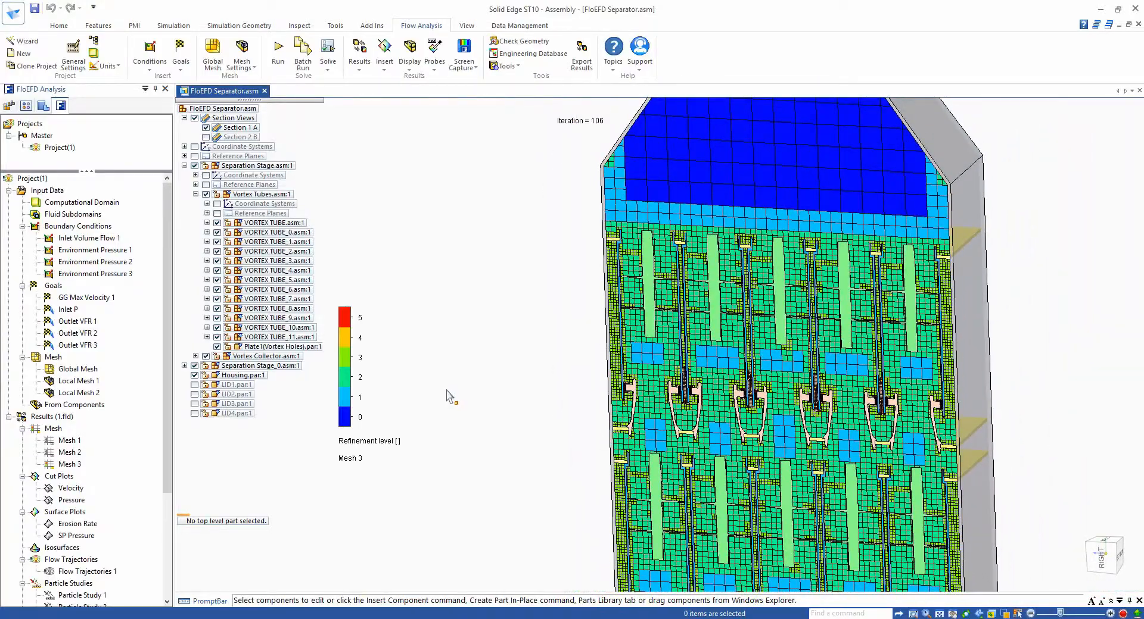
scroll(446, 395, "up", 10)
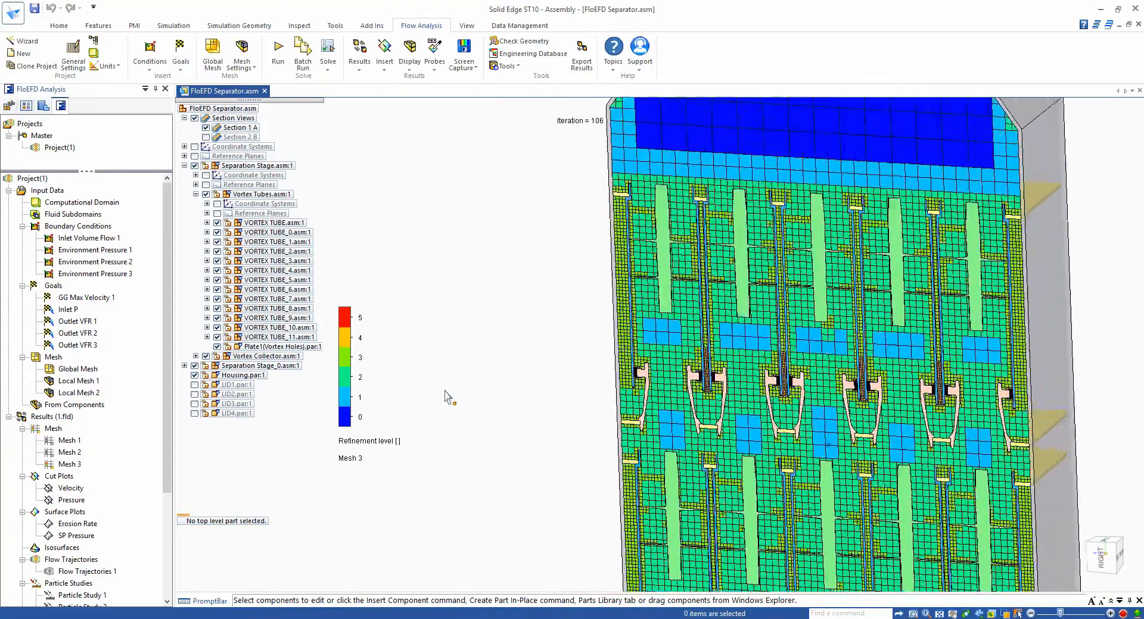
scroll(446, 396, "up", 5)
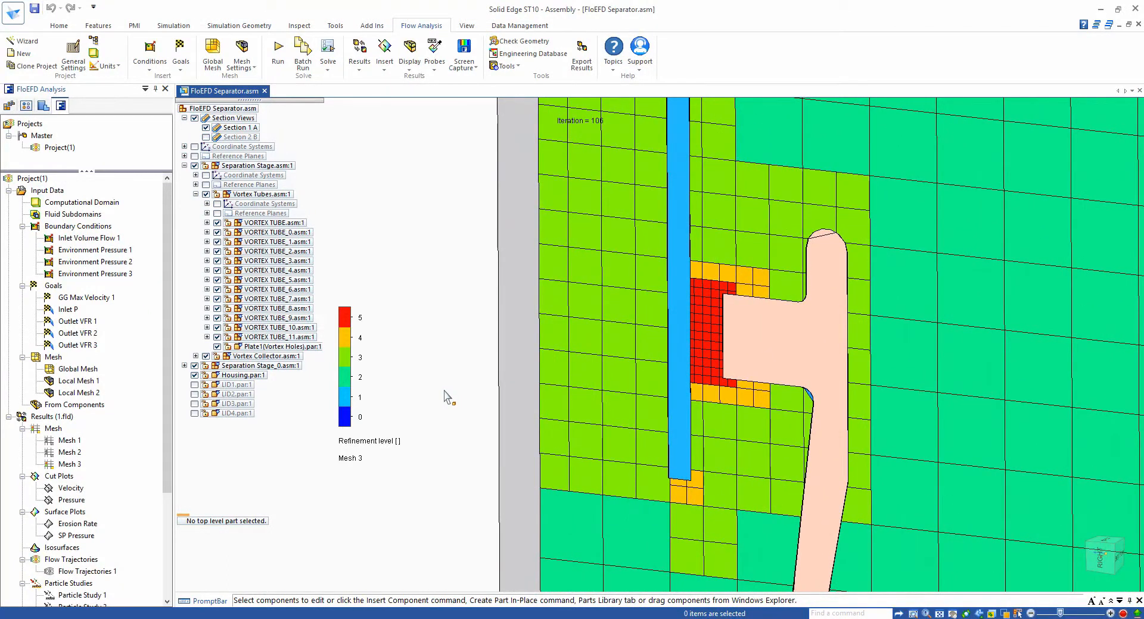
scroll(444, 394, "down", 5)
scroll(446, 398, "down", 5)
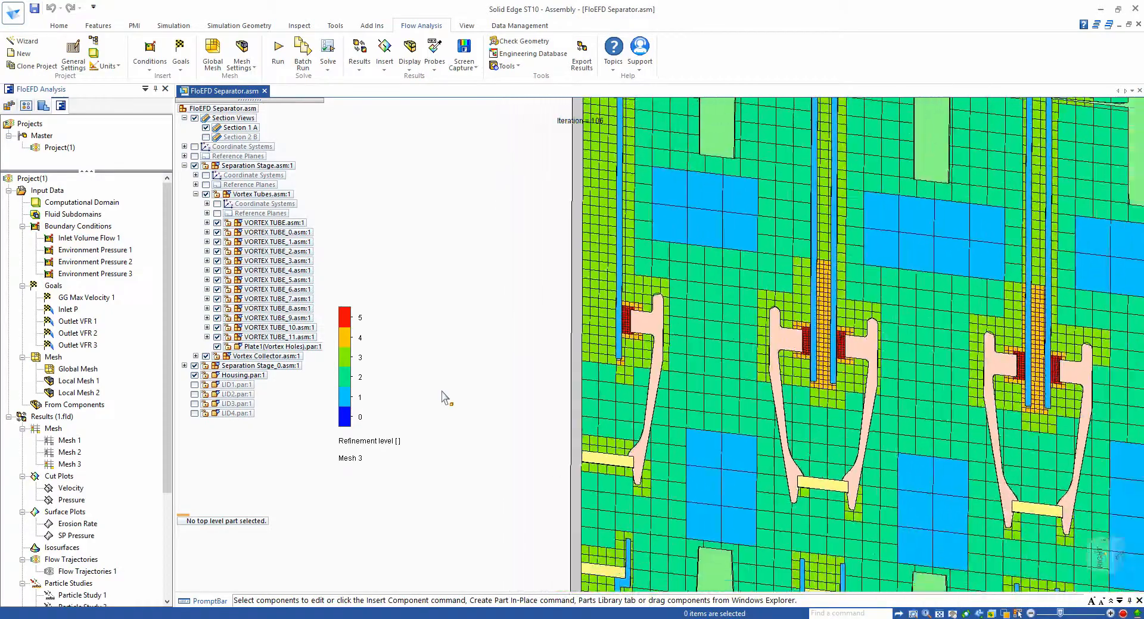
scroll(445, 398, "down", 5)
scroll(445, 398, "down", 5)
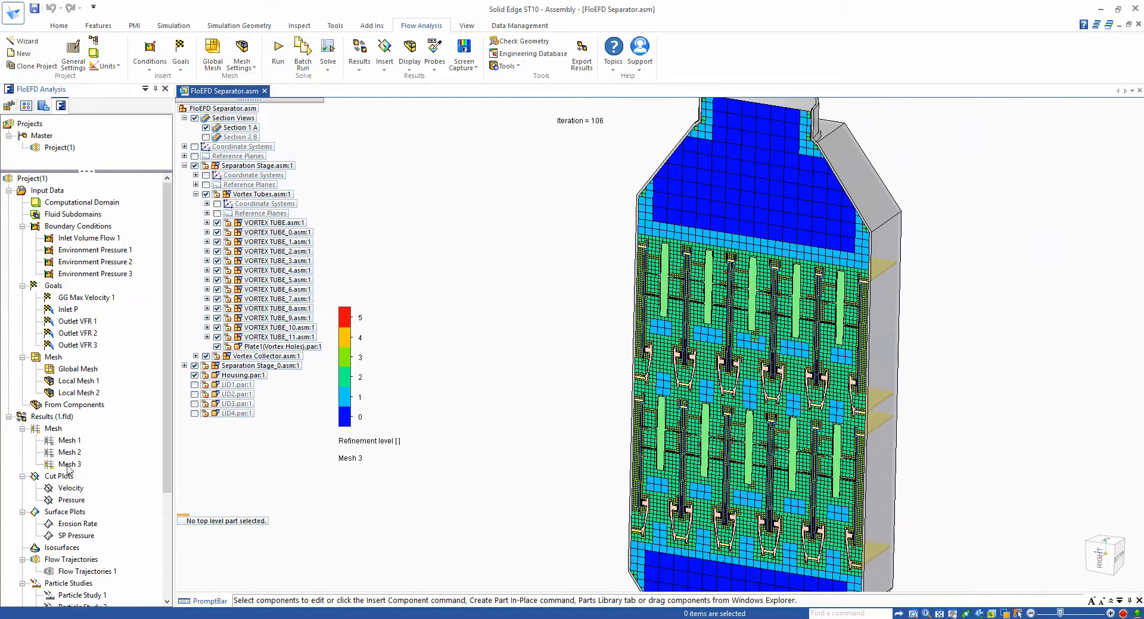
Step: Hide the Mesh 3 plot, and show the Velocity cut plot with the housing hidden
right_click(71, 464)
left_click(94, 493)
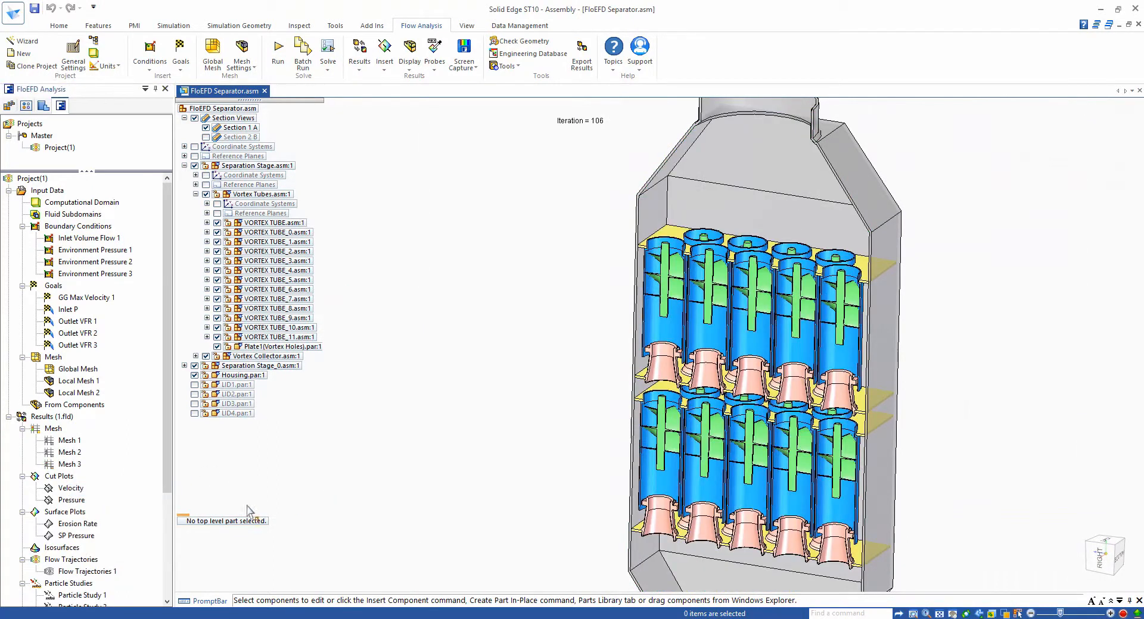
right_click(71, 488)
left_click(89, 364)
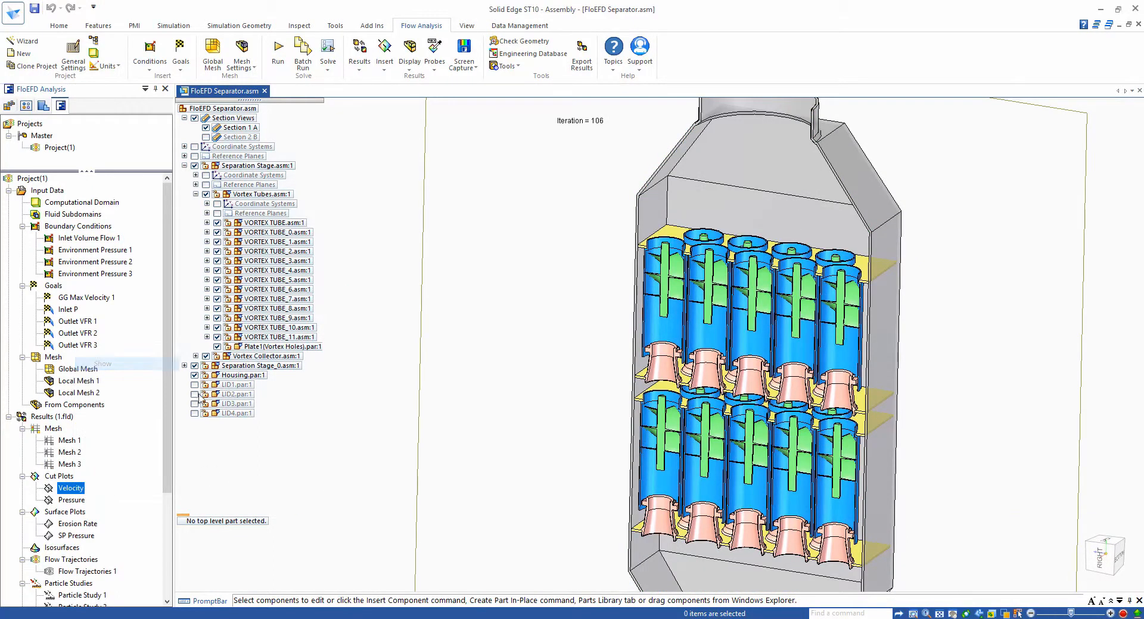
left_click(194, 375)
Step: Probe the flow velocity on the cut plot from the inlet through both stages to the bottom outlet
left_click(435, 64)
left_click(450, 80)
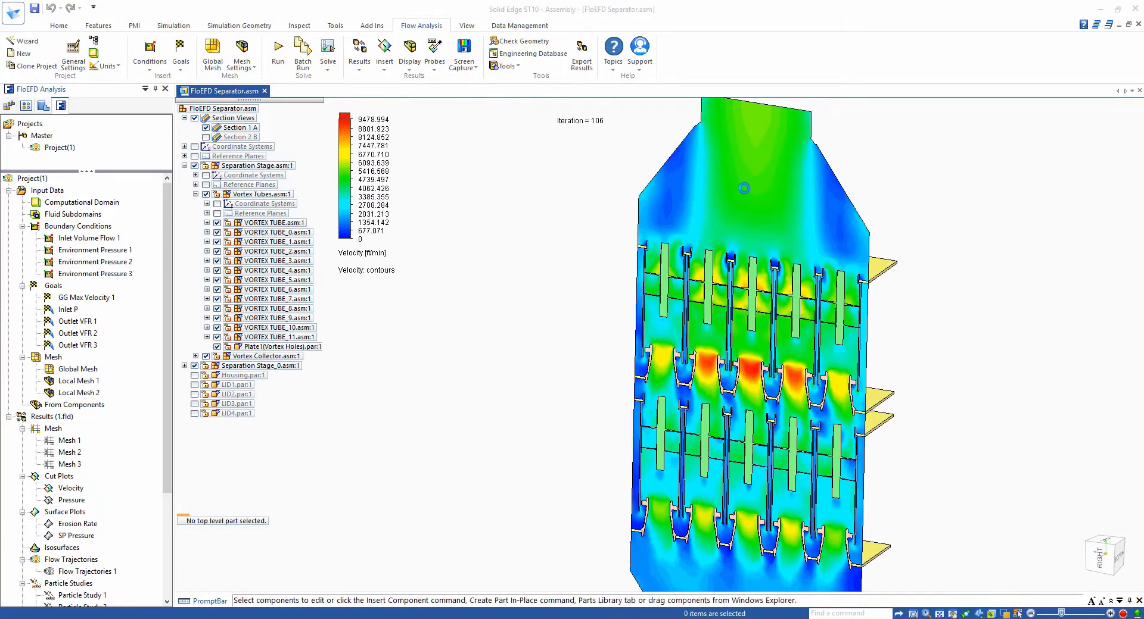
left_click(749, 191)
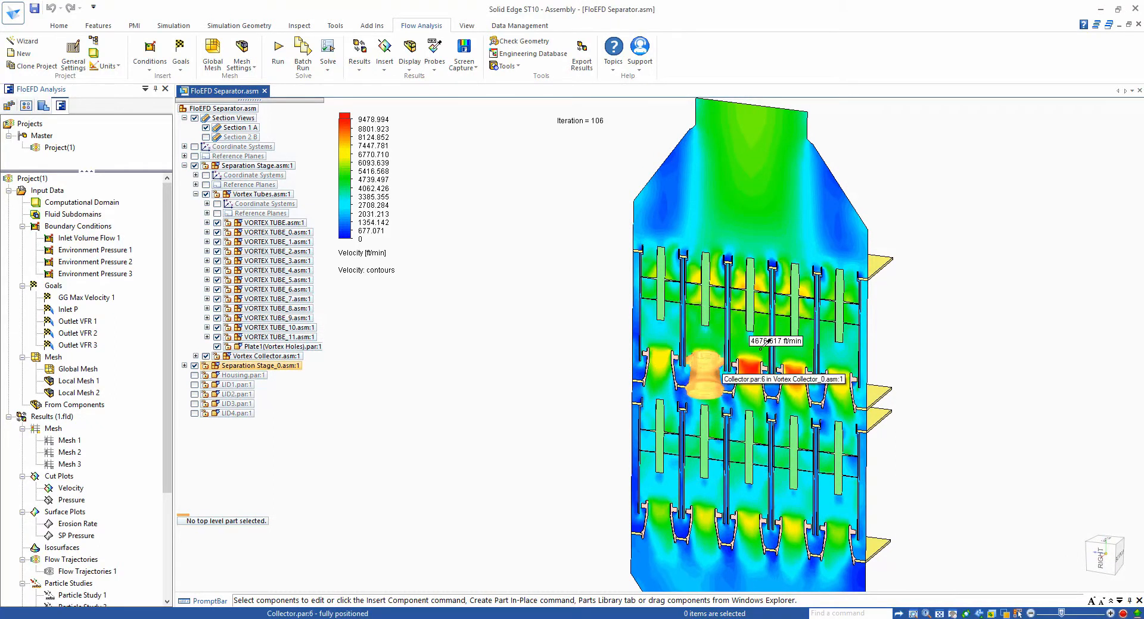
middle_click_drag(748, 501, 743, 358, "shift")
scroll(746, 477, "down", 1)
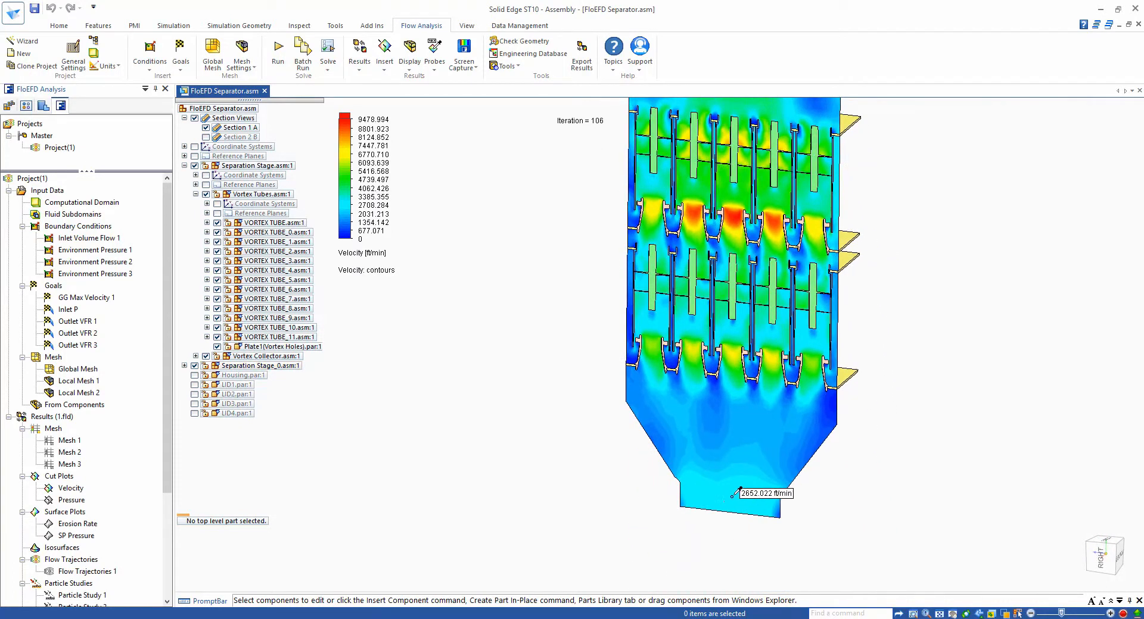
Step: Replace the Velocity cut plot with the Pressure cut plot
right_click(70, 490)
left_click(99, 319)
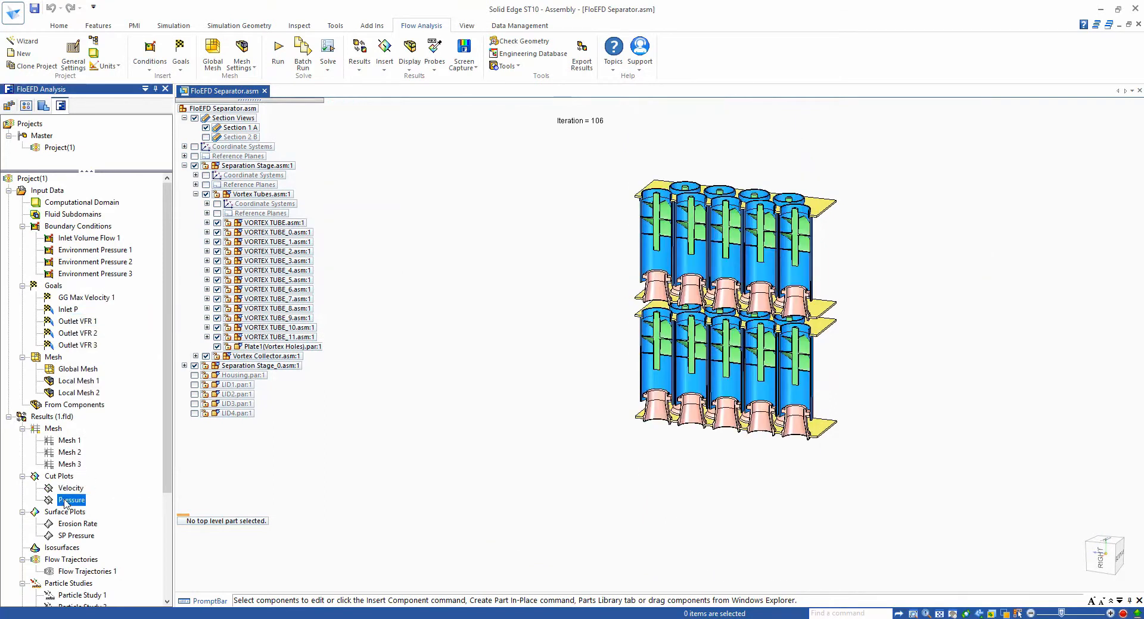
right_click(71, 500)
left_click(93, 373)
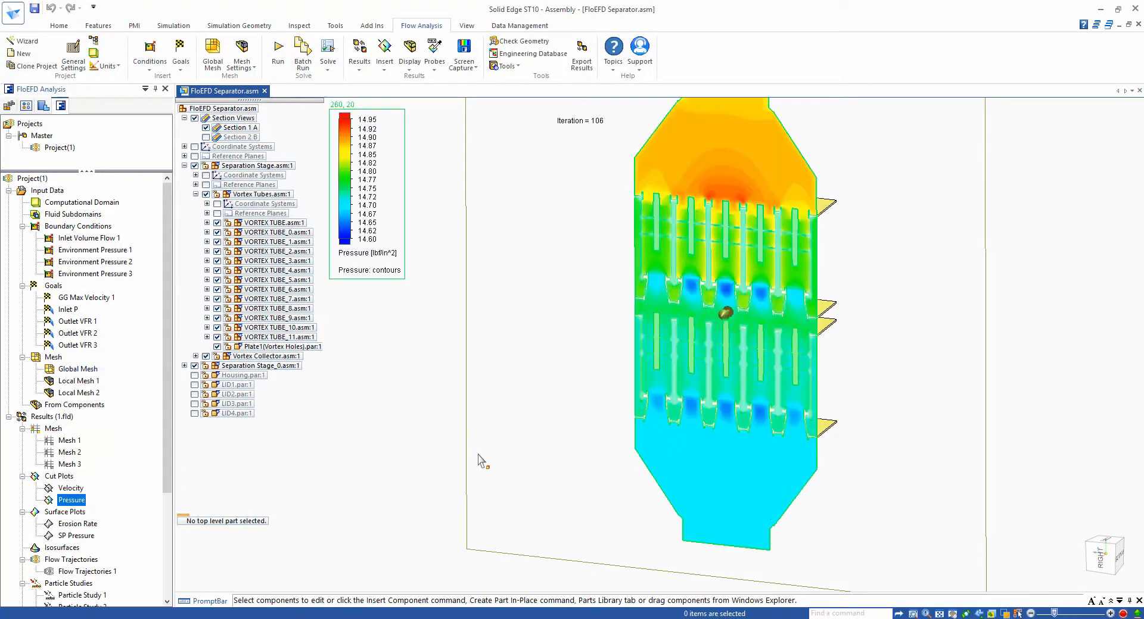
left_click(532, 462)
Step: Place pressure probes on the cut plot at the top inlet and the bottom outlet
mouse_move(727, 210)
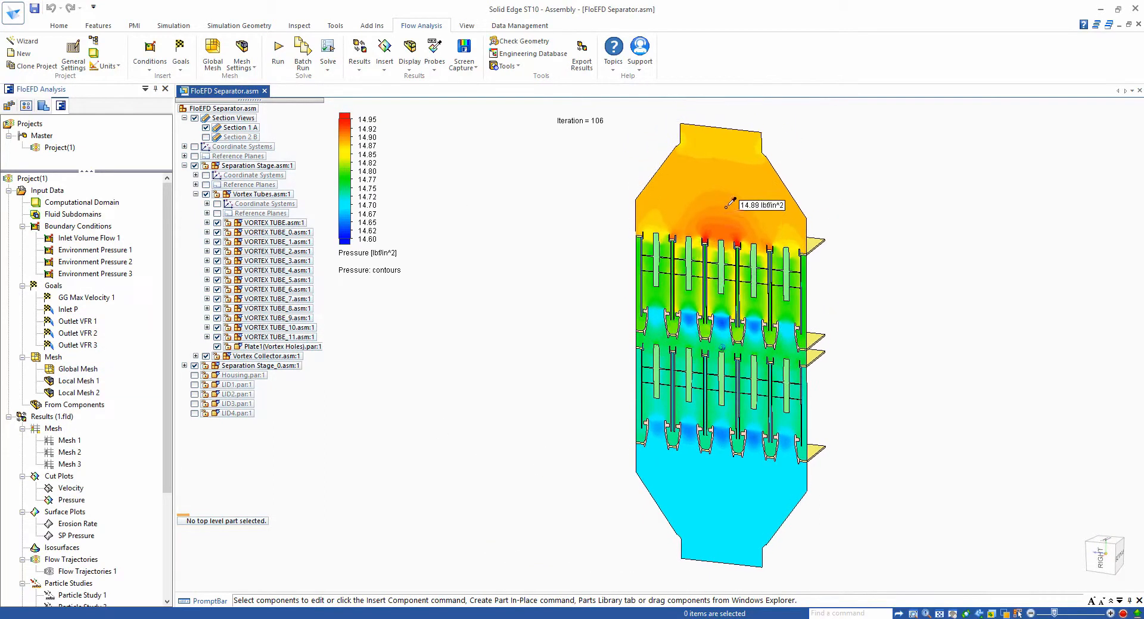
left_click(722, 142)
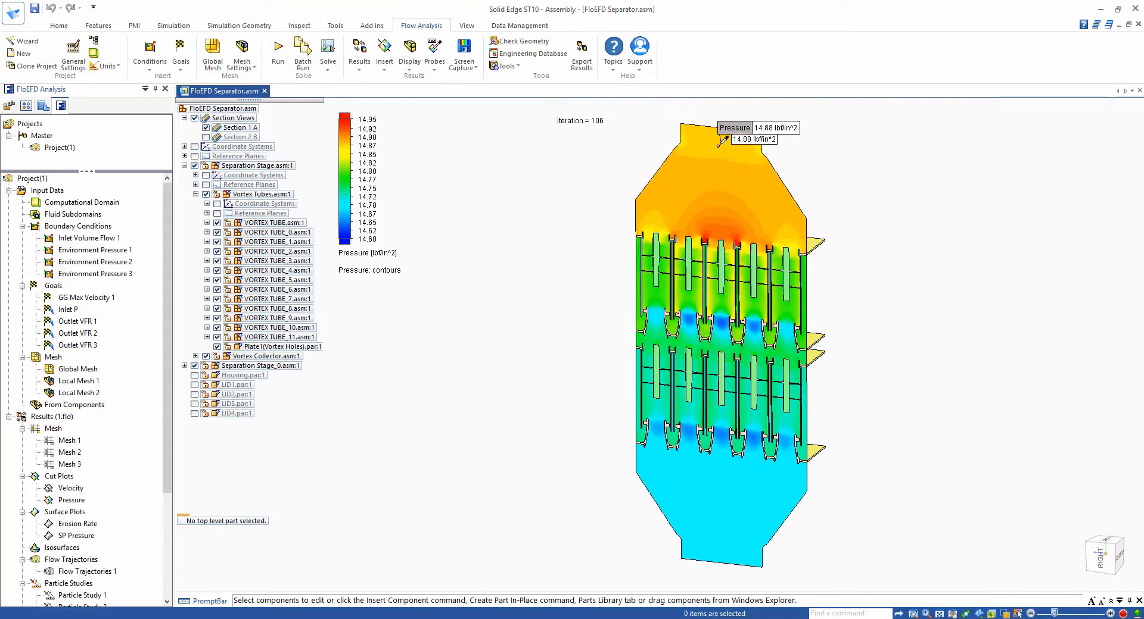
left_click(726, 536)
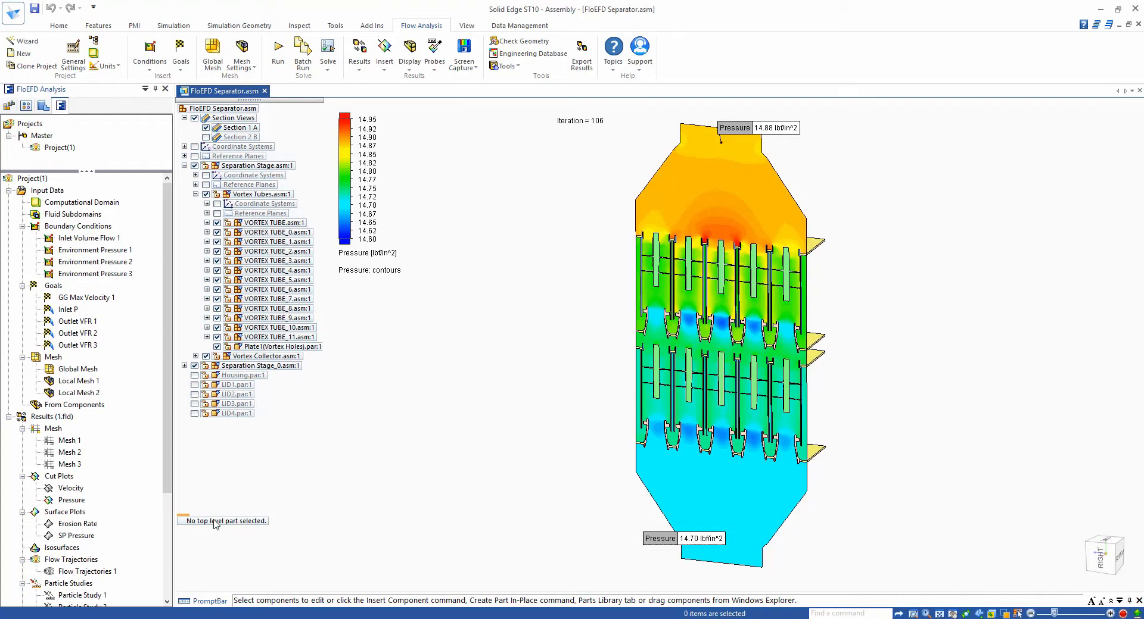
Step: Hide the Pressure cut plot and delete all probe labels
right_click(70, 504)
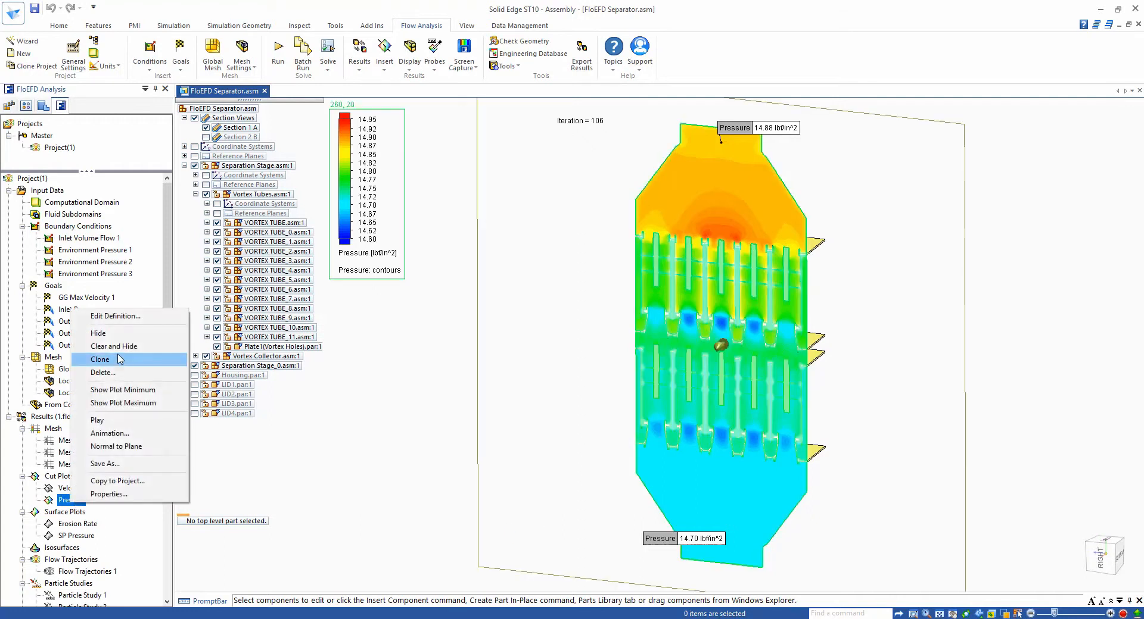
left_click(118, 334)
scroll(75, 432, "down", 4)
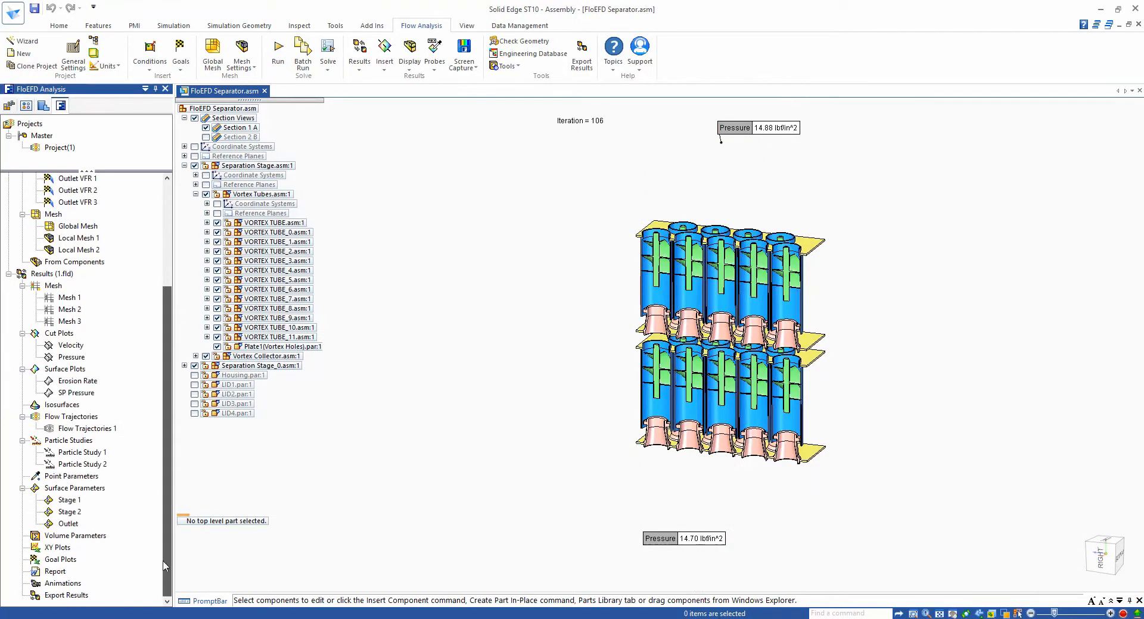
right_click(673, 544)
left_click(707, 527)
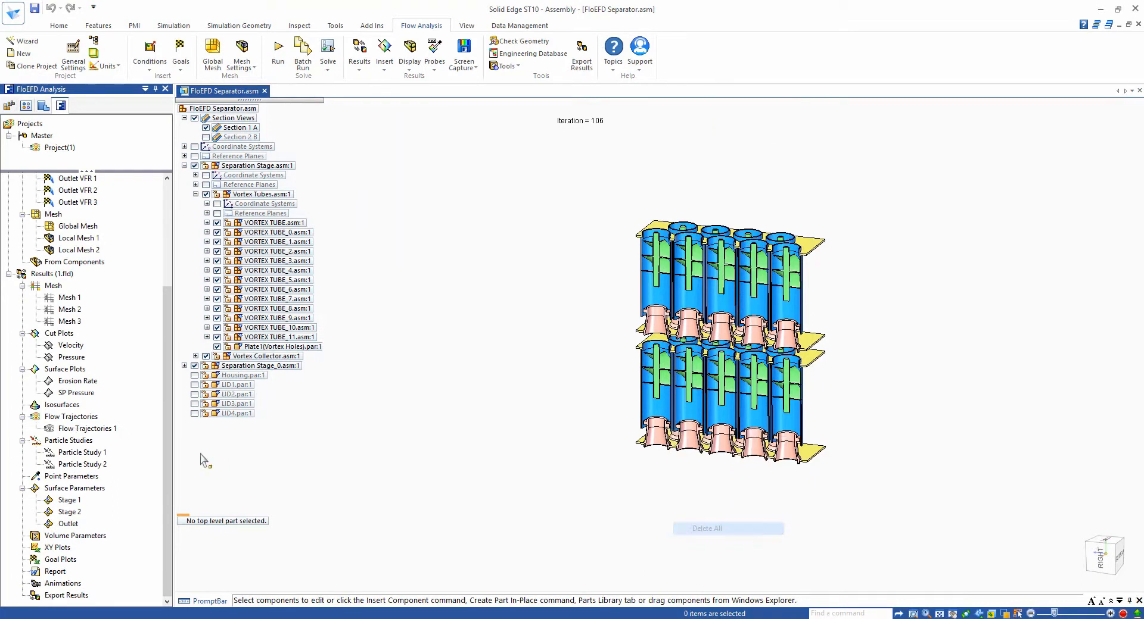
Step: Show Flow Trajectories 1 and play its animation through the separator
right_click(98, 437)
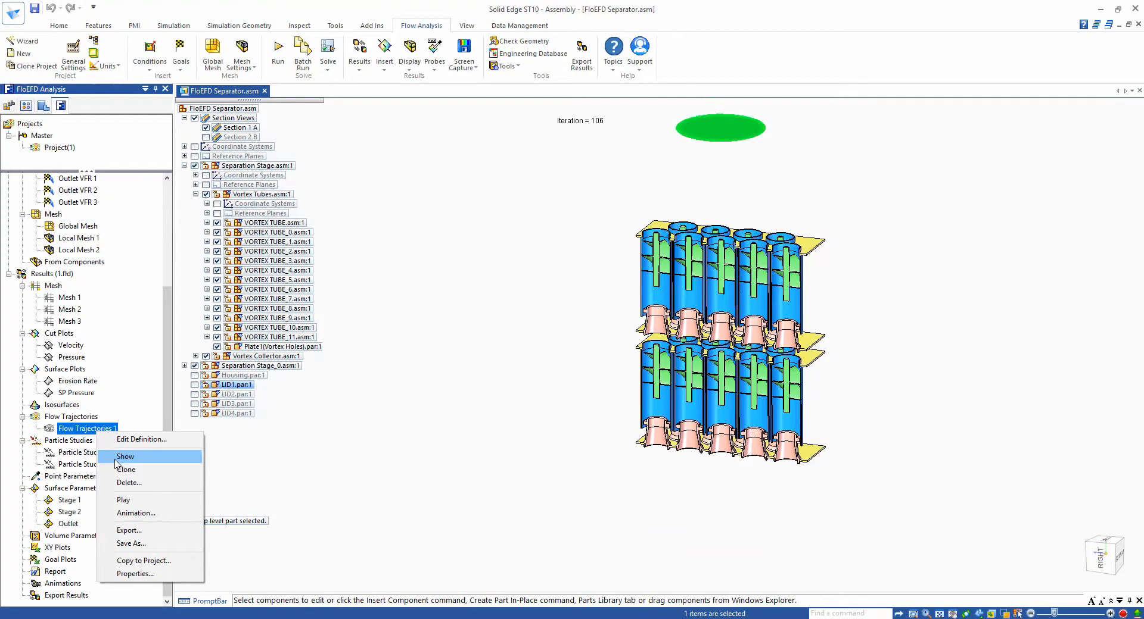
left_click(117, 457)
left_click(381, 500)
middle_click_drag(479, 489, 479, 490)
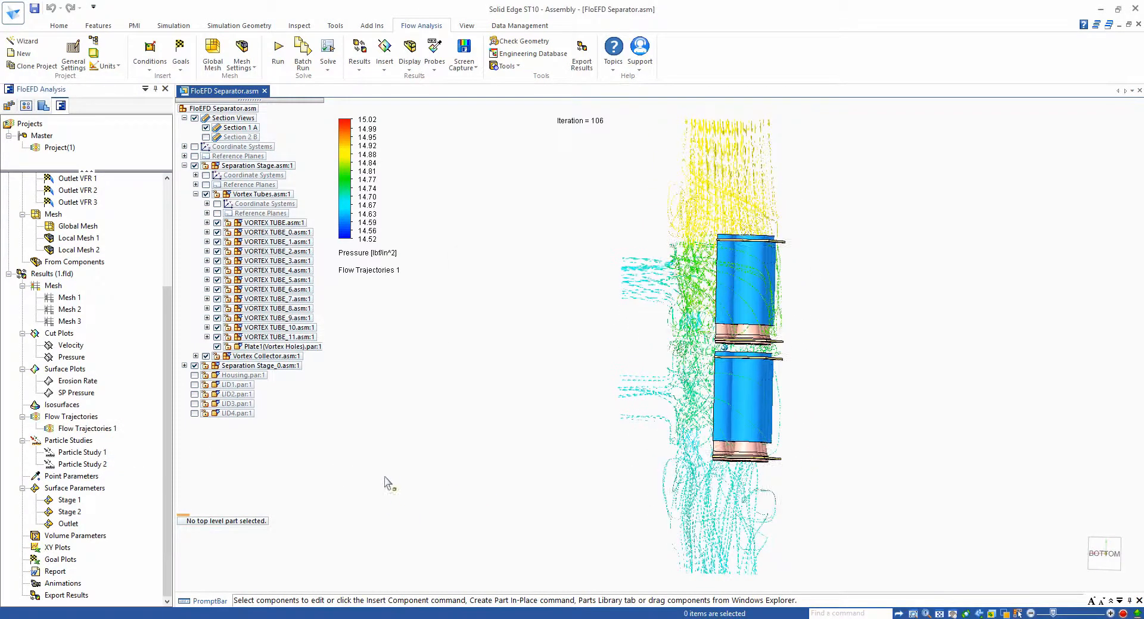
right_click(76, 427)
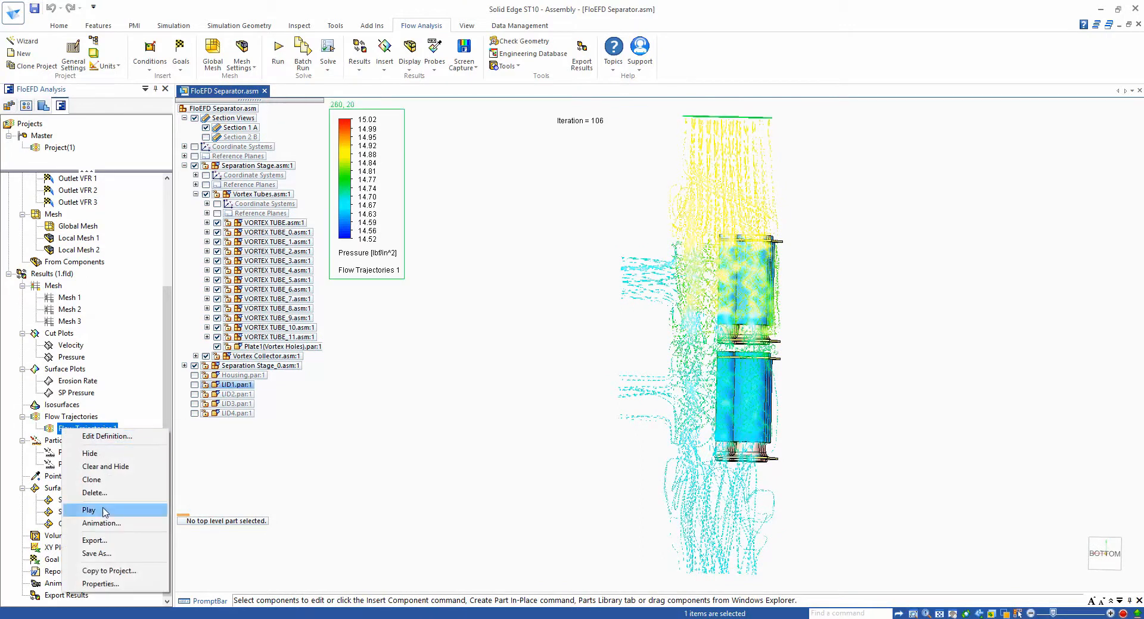
left_click(84, 511)
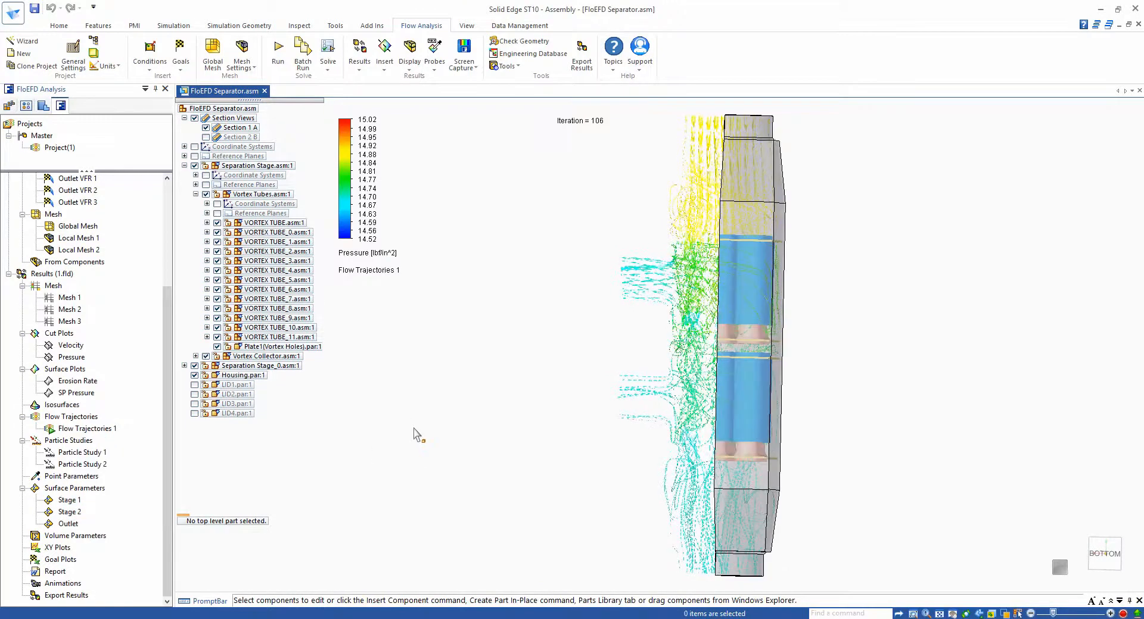
Step: Switch the section view from Section 1 A to Section 2 B and hide Flow Trajectories 1
left_click(206, 128)
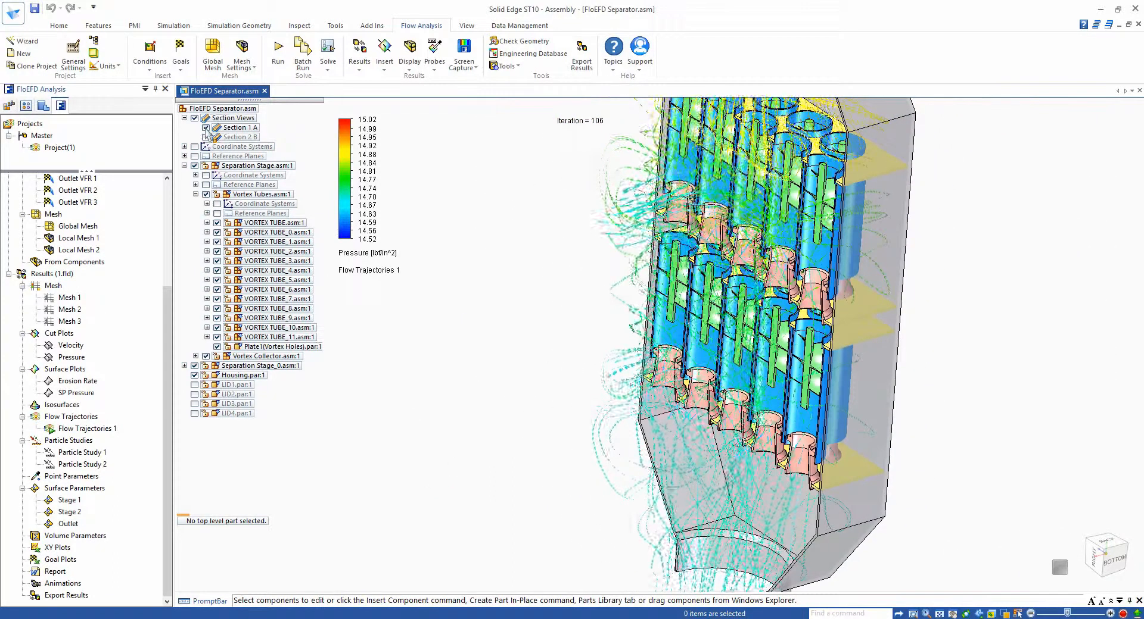
left_click(206, 137)
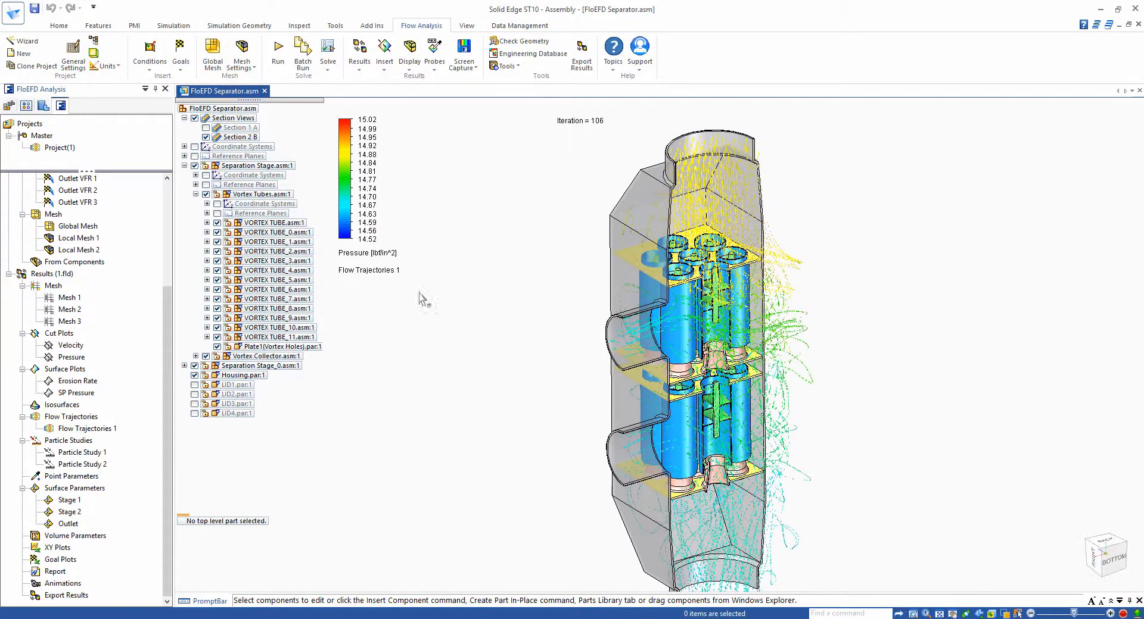
right_click(102, 437)
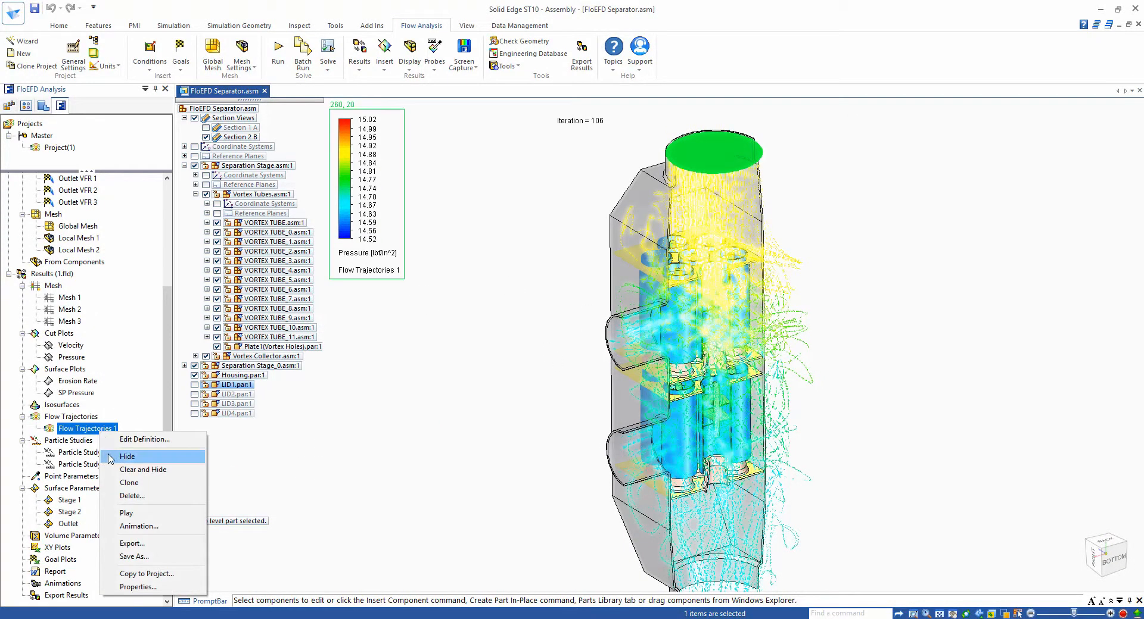
left_click(137, 458)
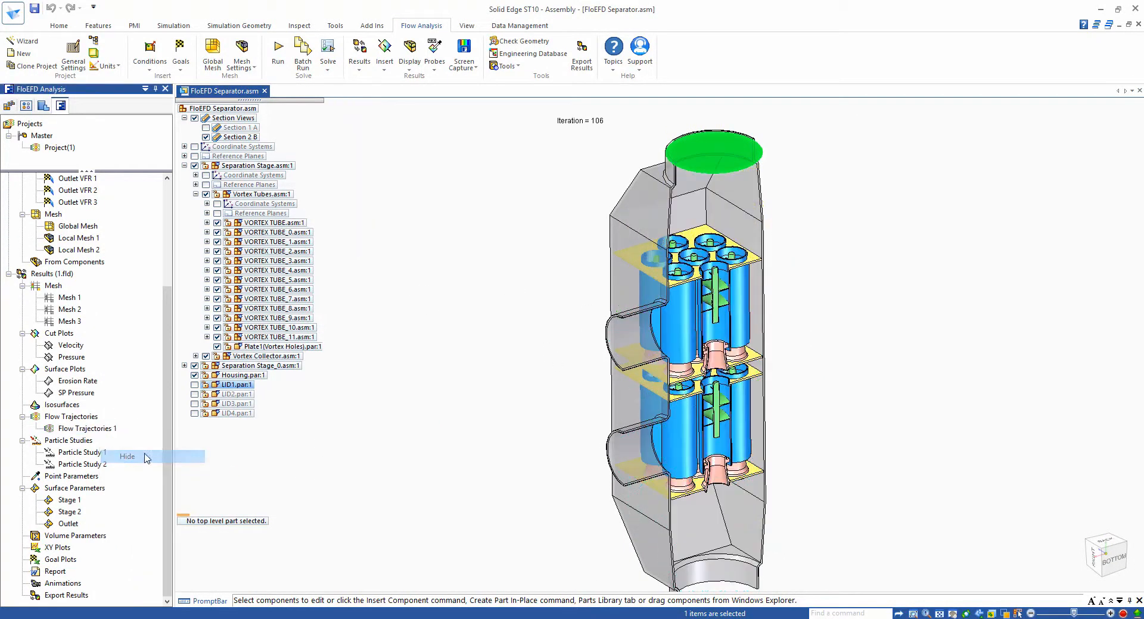
Step: Activate Particle Study 2 and bring its 50, 5 and 0.5 Micron injections into view
right_click(82, 471)
left_click(97, 475)
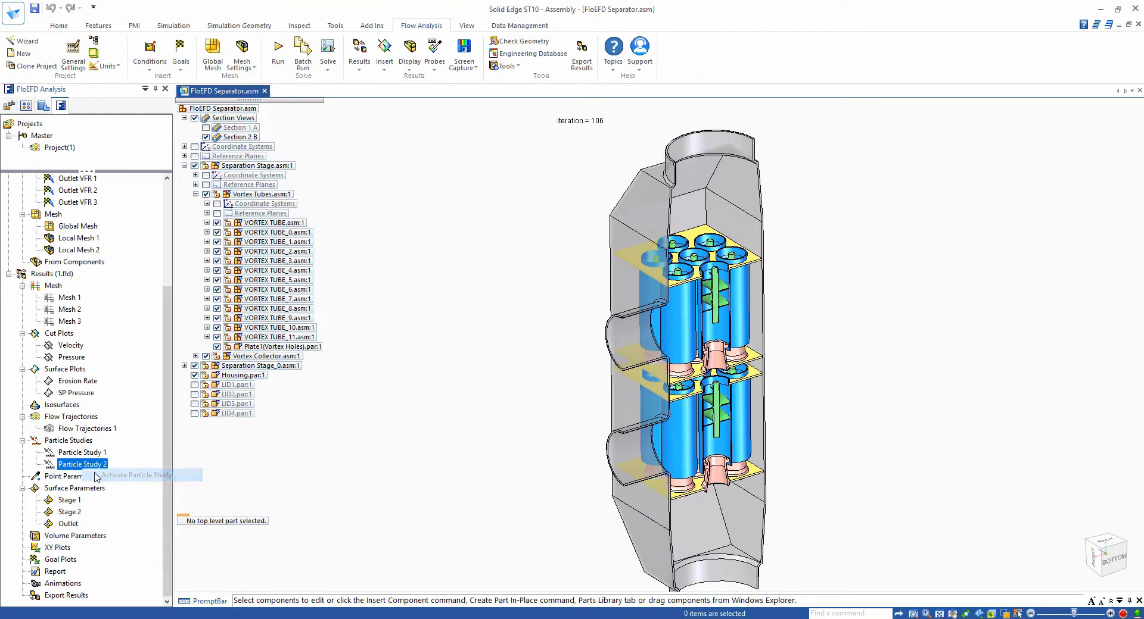
left_click_drag(169, 473, 171, 565)
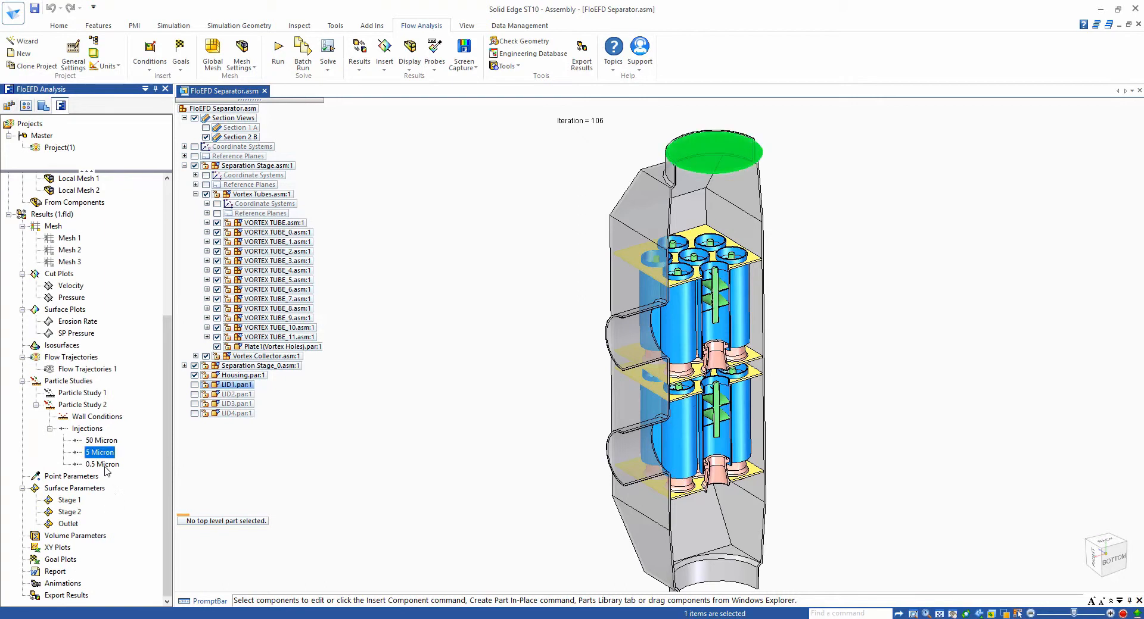
left_click(359, 503)
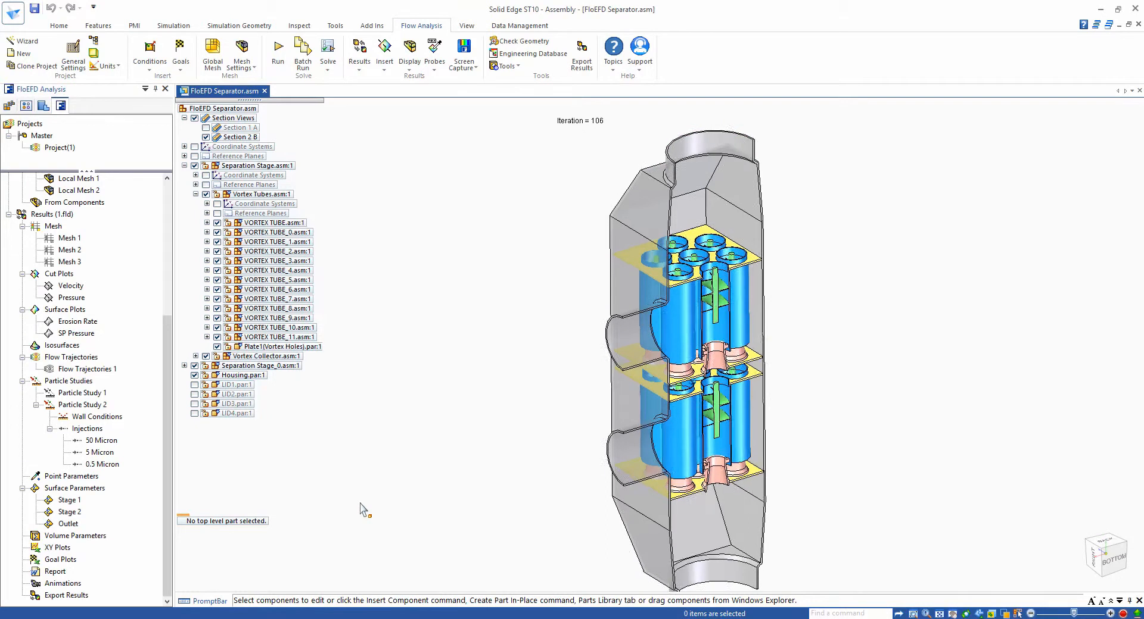
Step: Inspect the 50 Micron injection's starting points and particle properties, then close its definition without changes
right_click(98, 442)
left_click(140, 446)
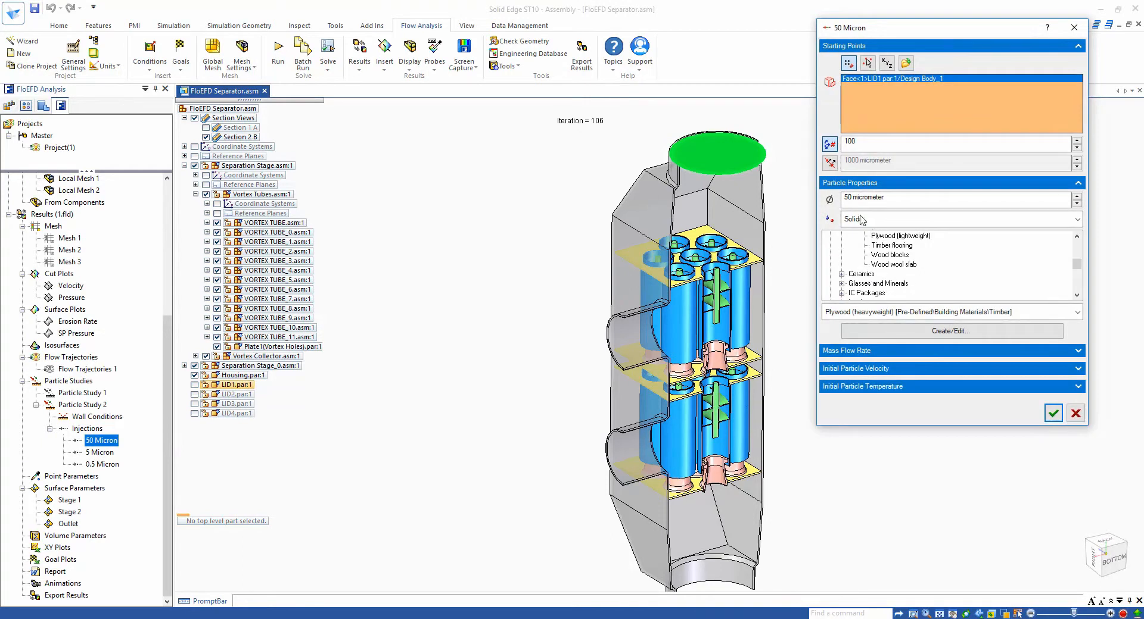
left_click(890, 199)
left_click(865, 146)
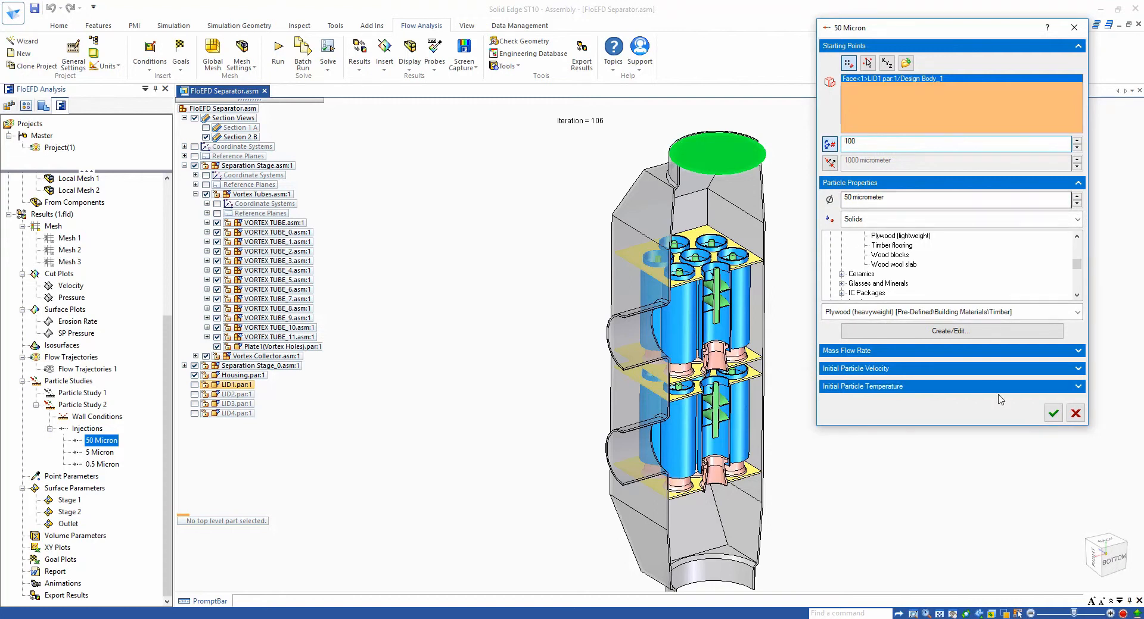
left_click(1075, 413)
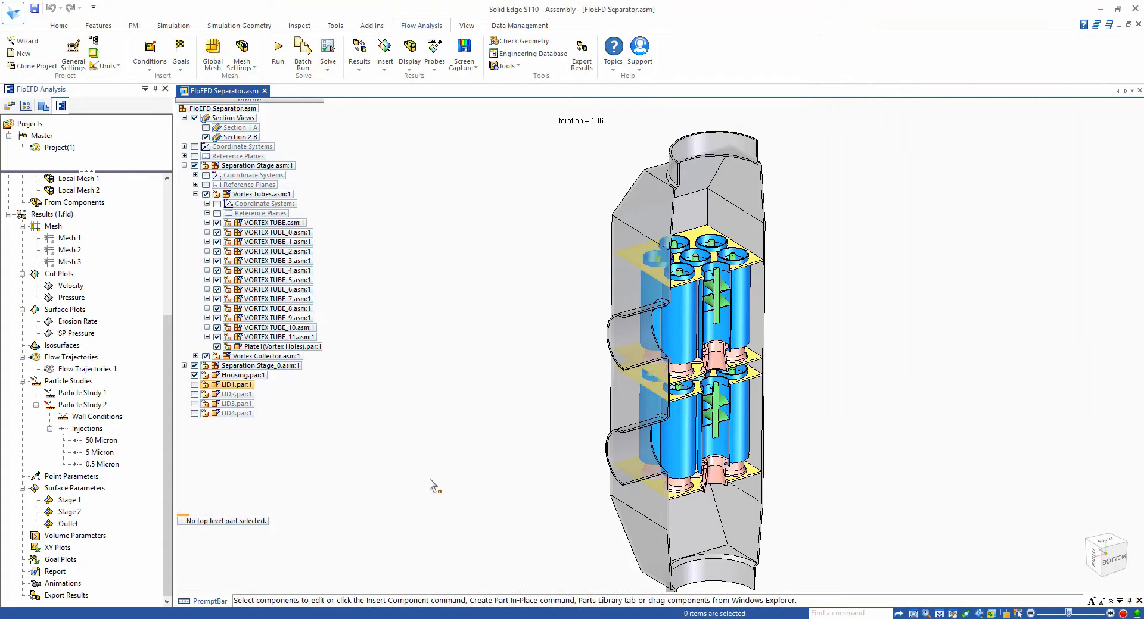
Step: Run Particle Study 2
right_click(113, 442)
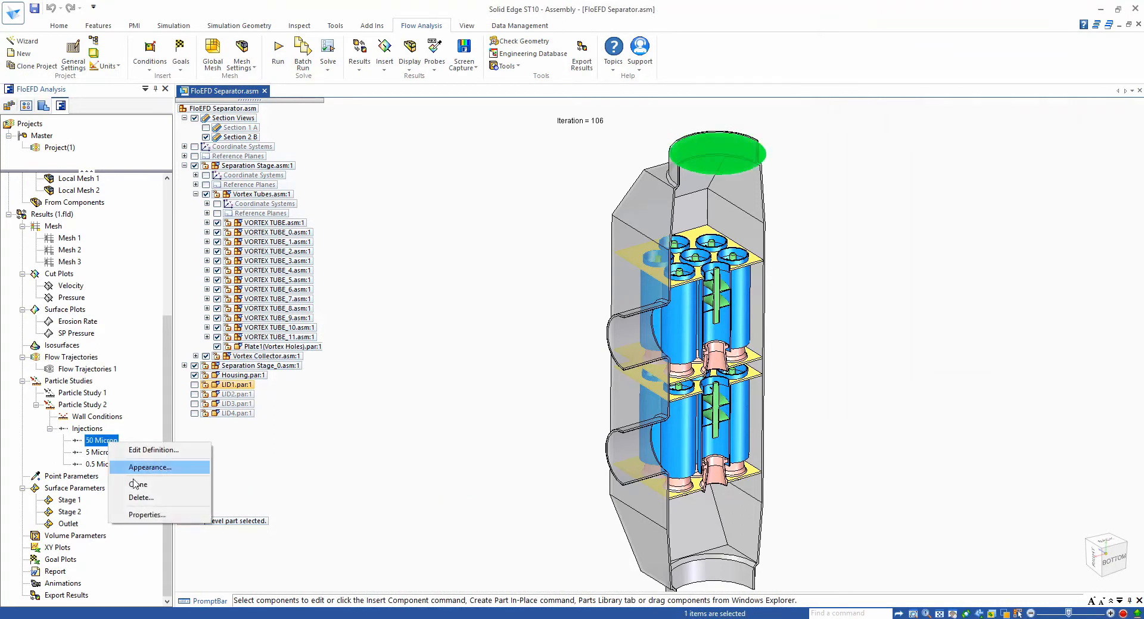
right_click(72, 408)
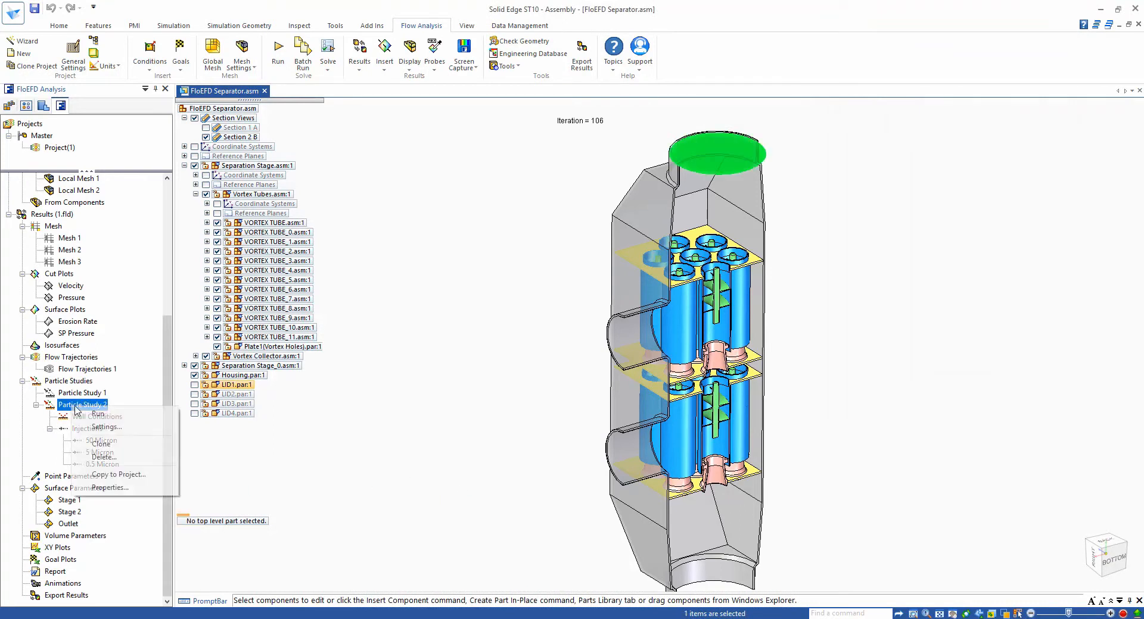
left_click(80, 412)
Step: Show the 50 Micron injection's particle trajectories and play their animation
right_click(93, 444)
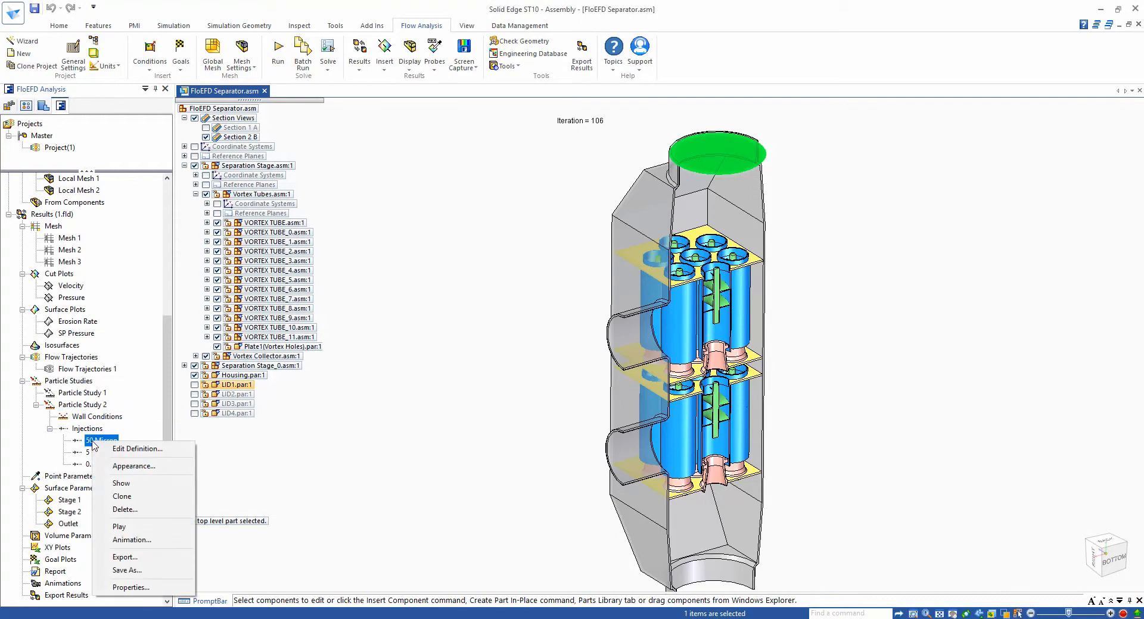
left_click(122, 484)
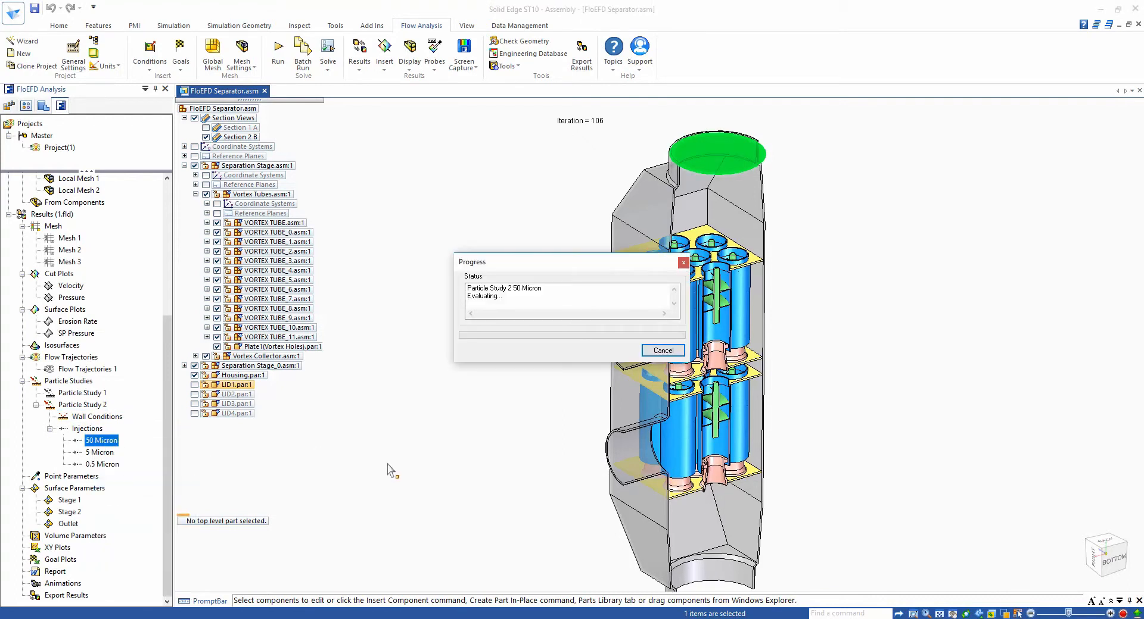
left_click(468, 477)
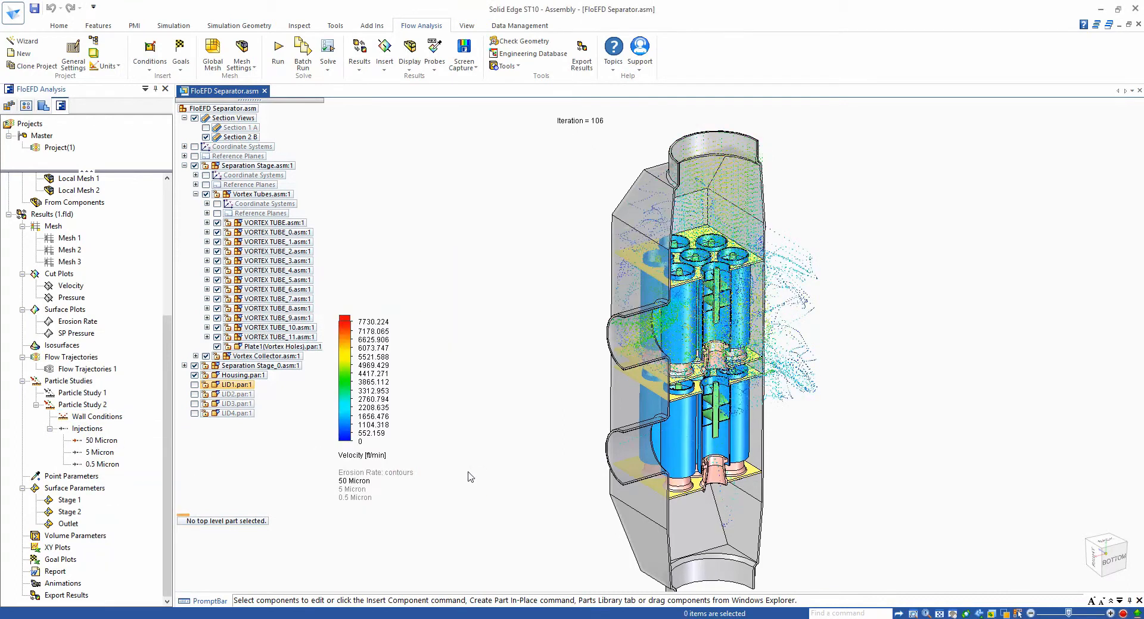
right_click(106, 444)
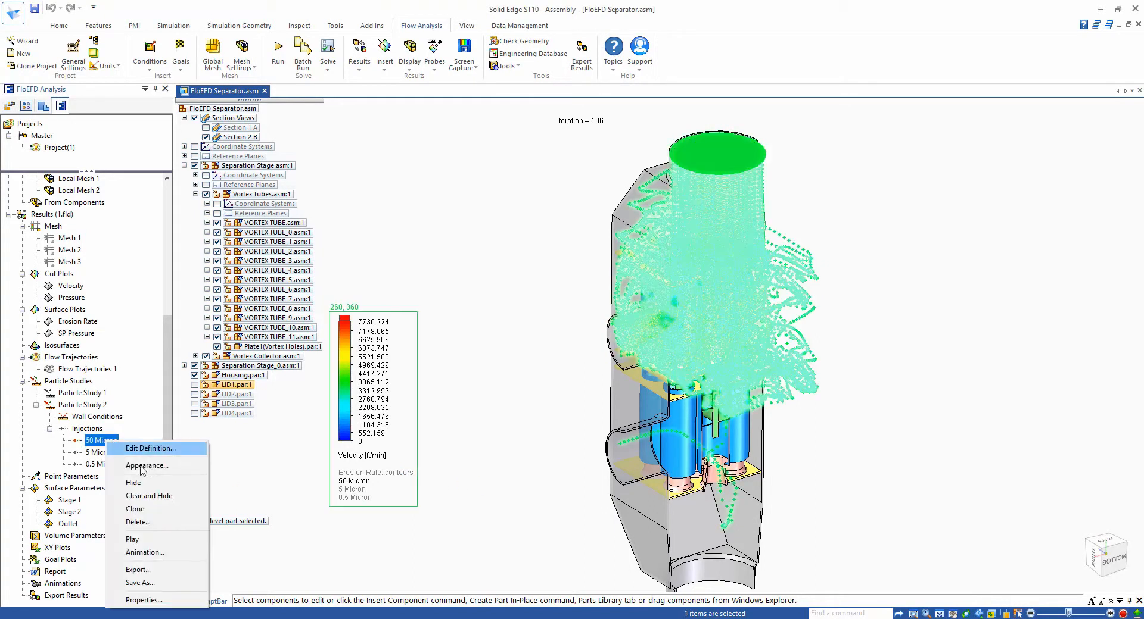
left_click(137, 542)
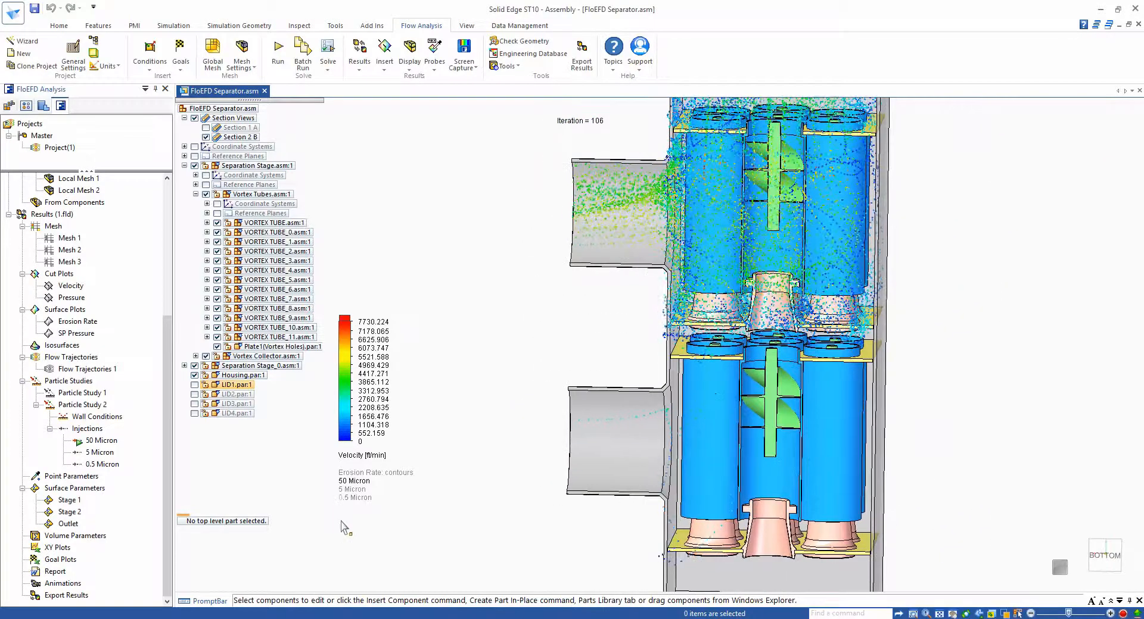
Step: Hide the 50 Micron trajectories and play the 5 Micron injection's animation
right_click(113, 453)
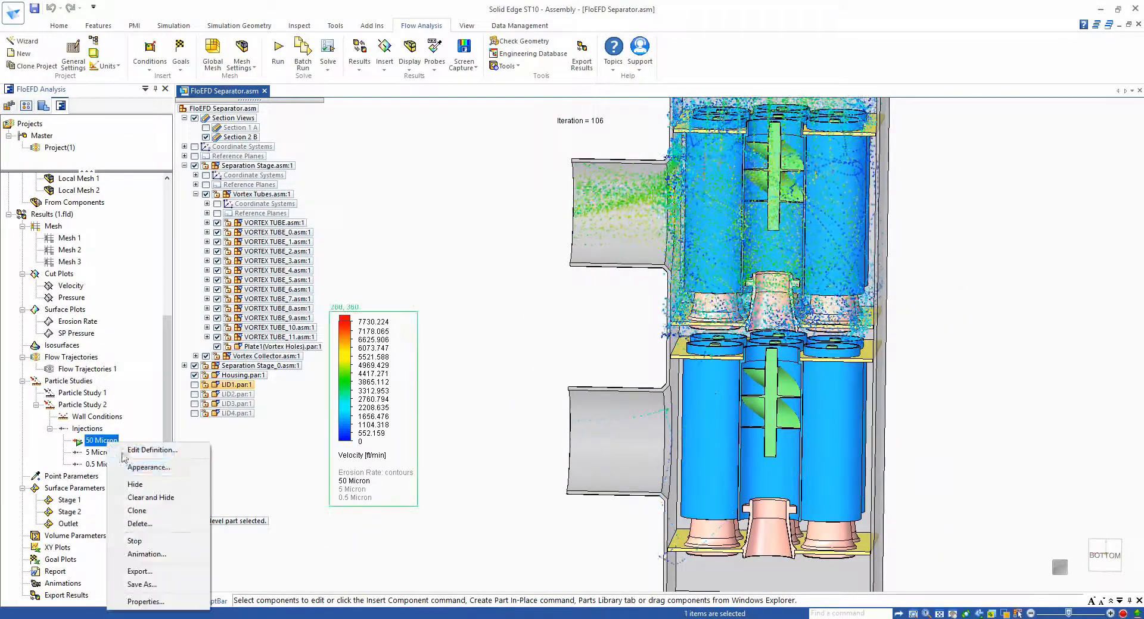
left_click(138, 495)
right_click(109, 456)
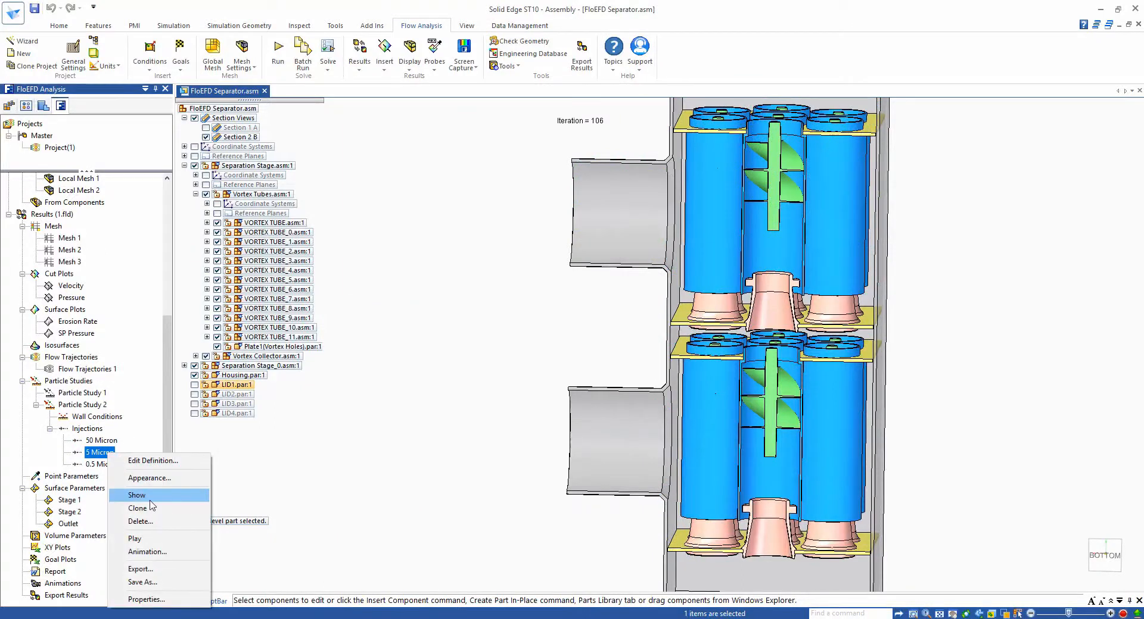
left_click(150, 543)
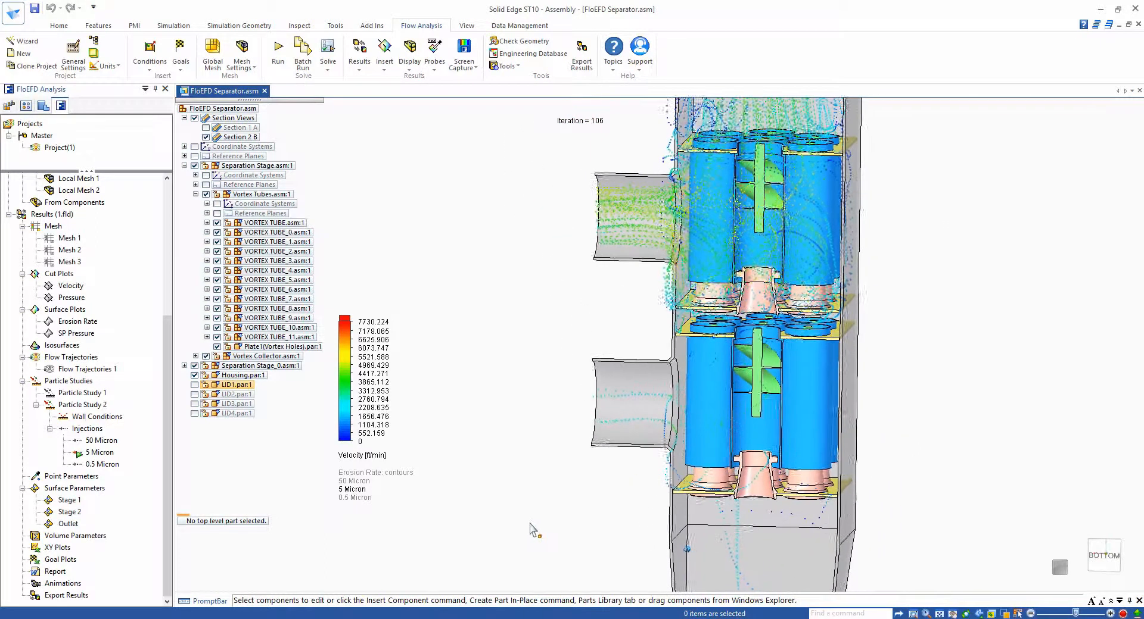
Step: Hide the 5 Micron trajectories and play the 0.5 Micron injection's animation
right_click(102, 458)
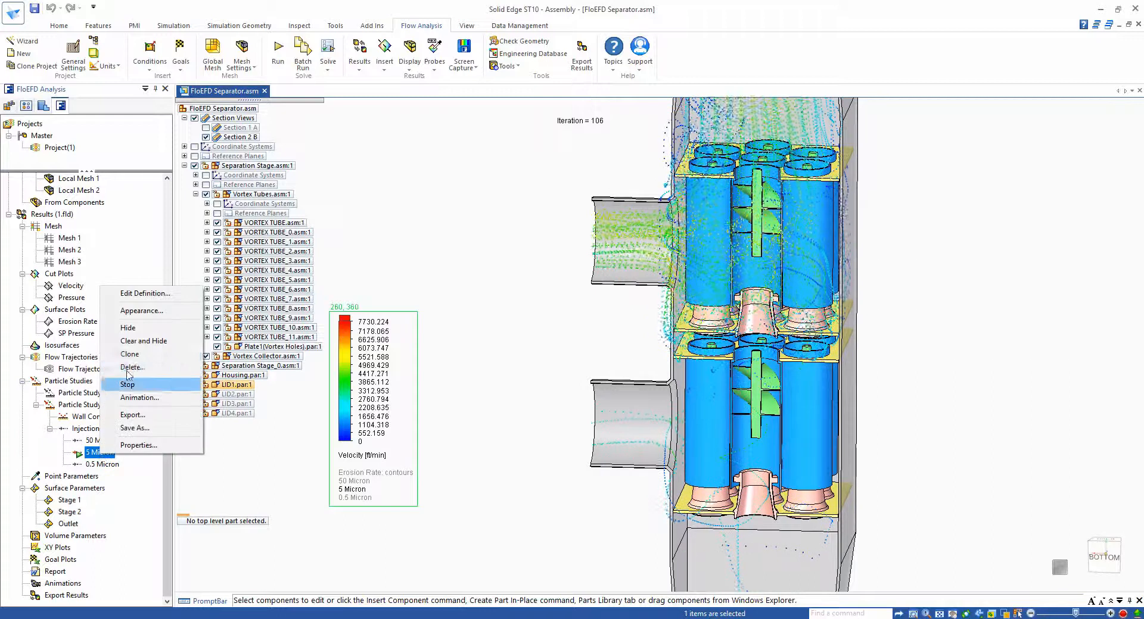
left_click(143, 331)
right_click(108, 466)
left_click(149, 402)
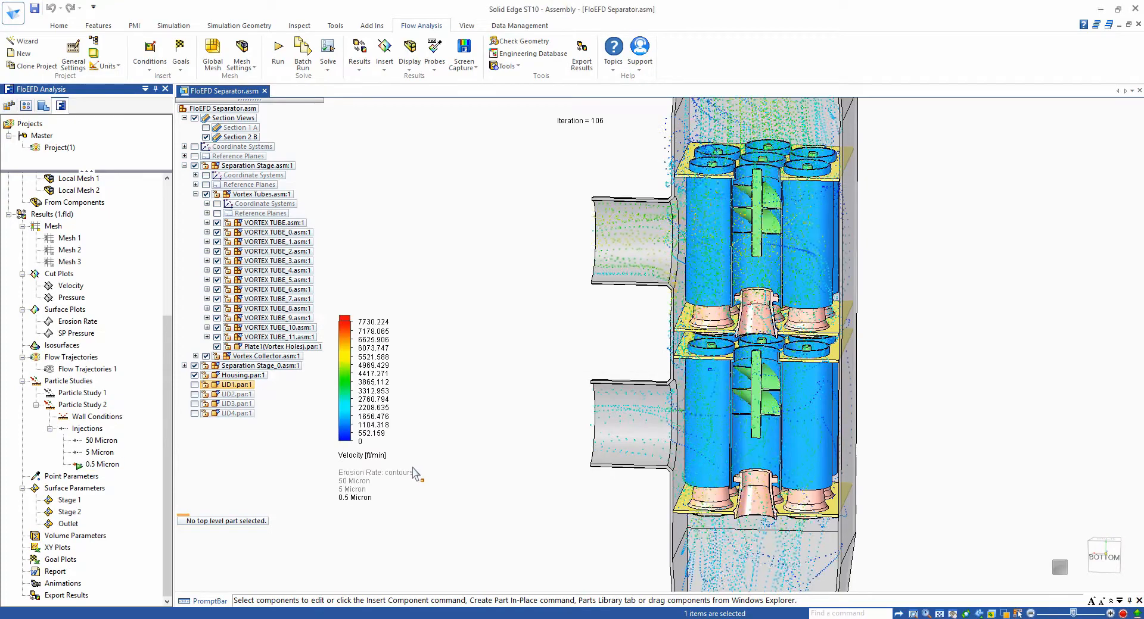
scroll(488, 411, "up", 3)
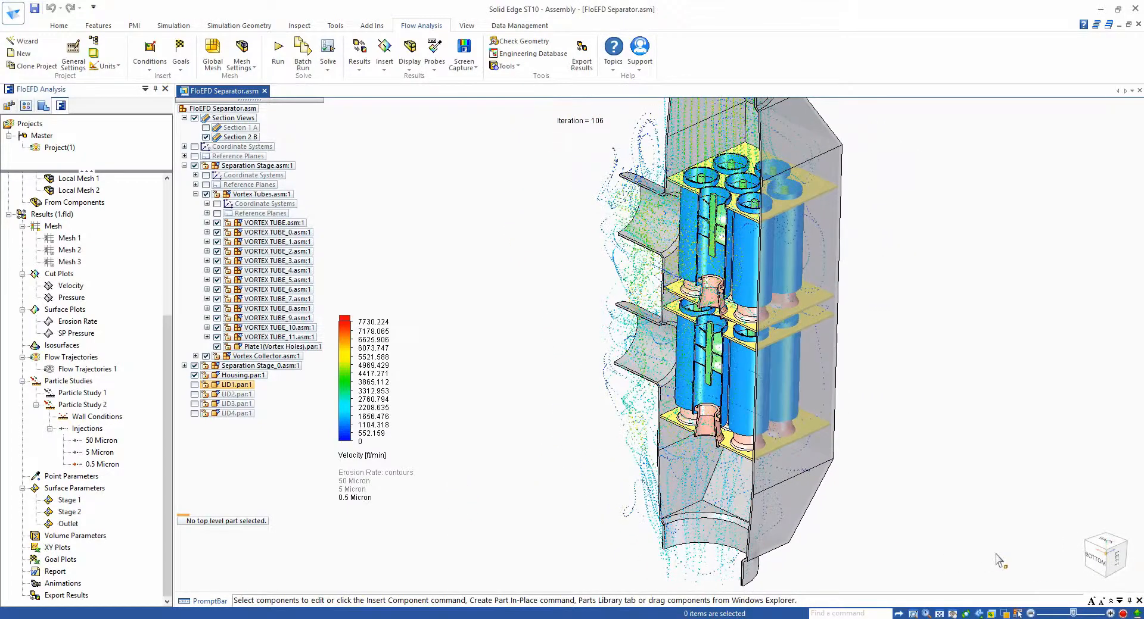
Step: Activate Particle Study 1 and show the Stage 1 surface parameters for the upper side outlet
right_click(82, 403)
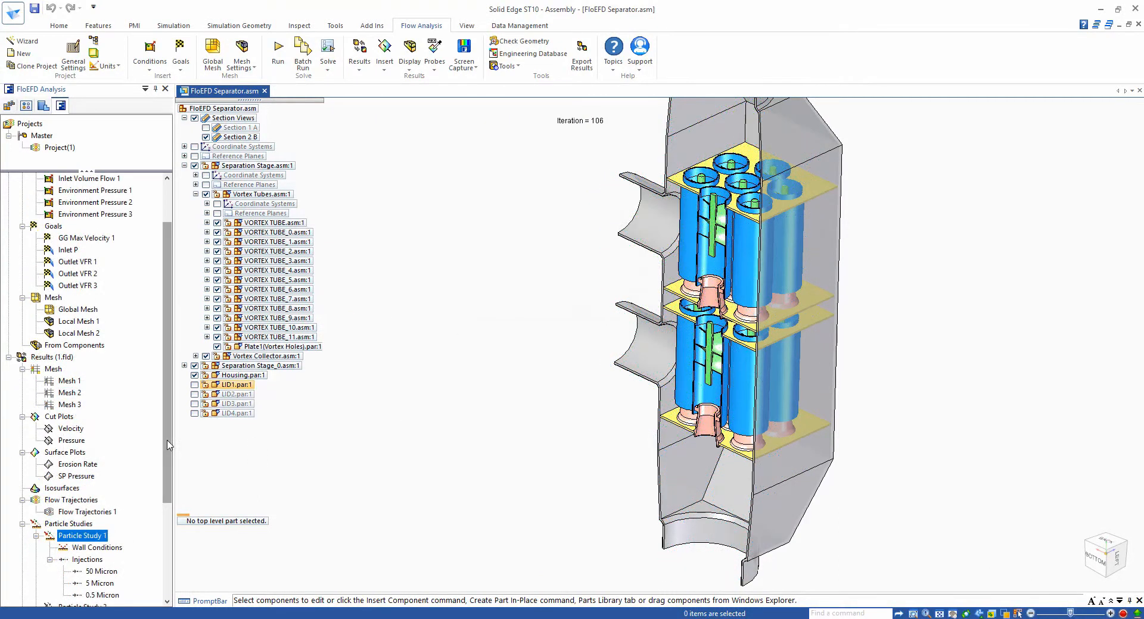
scroll(169, 446, "down", 4)
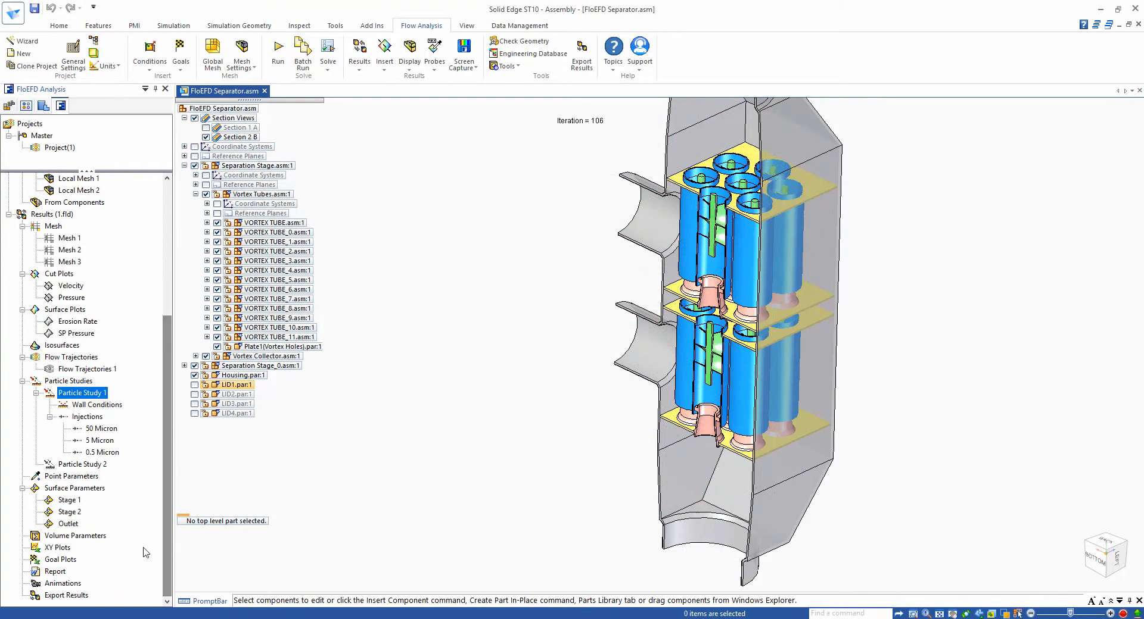
right_click(70, 504)
left_click(86, 511)
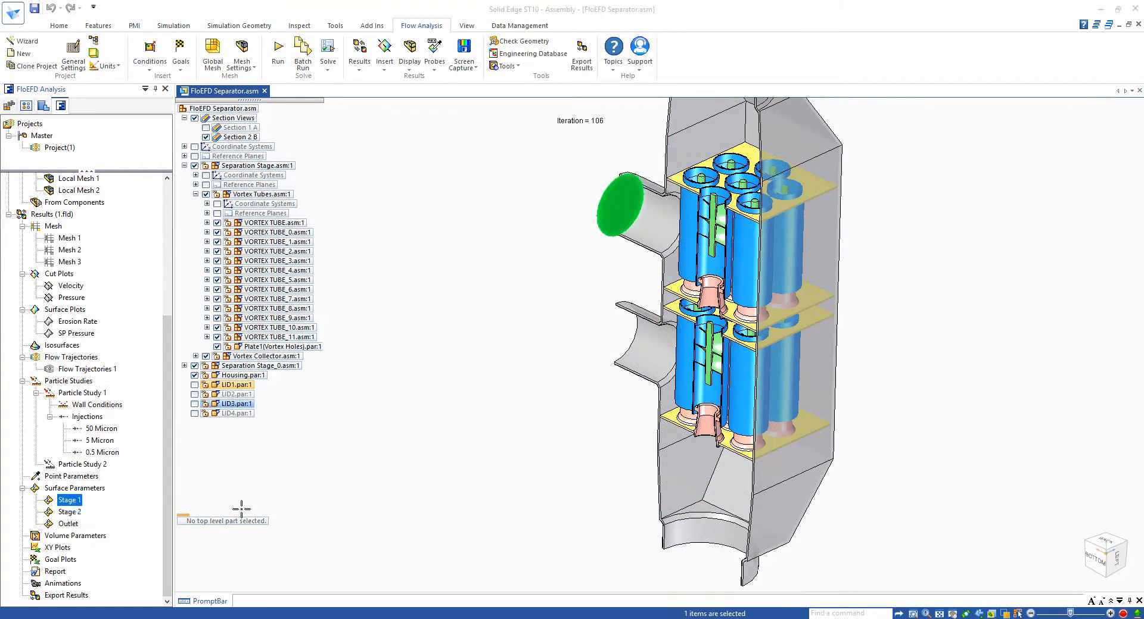
left_click(951, 323)
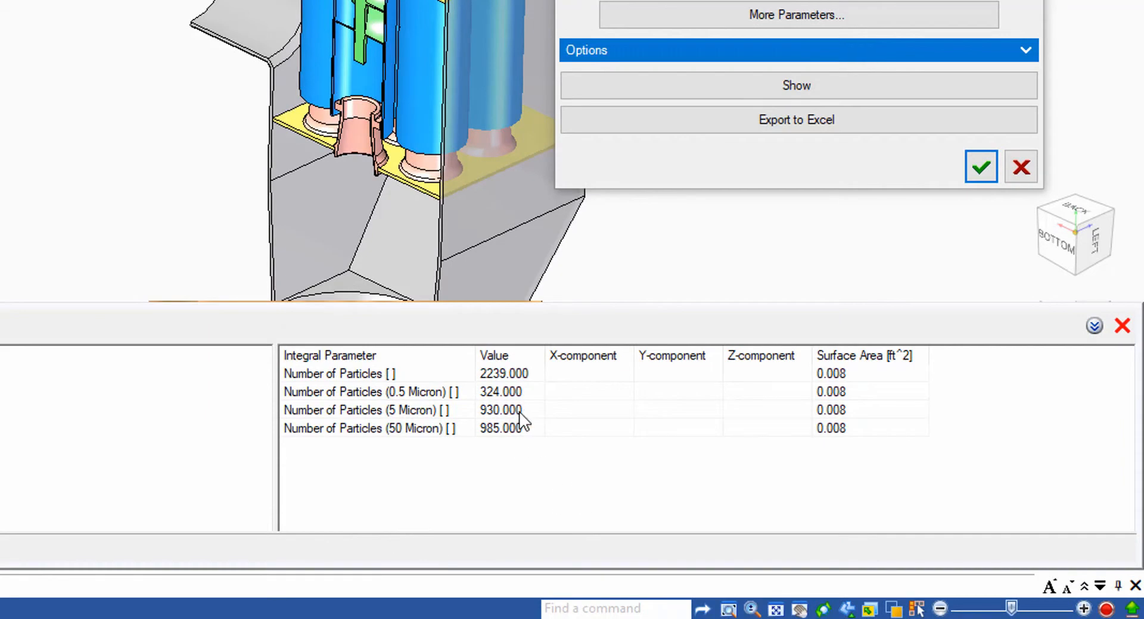
Step: Examine the 0.5 and 5 Micron particle counts for Stage 1 and close its surface parameters
left_click(505, 394)
left_click(506, 409)
left_click(488, 397)
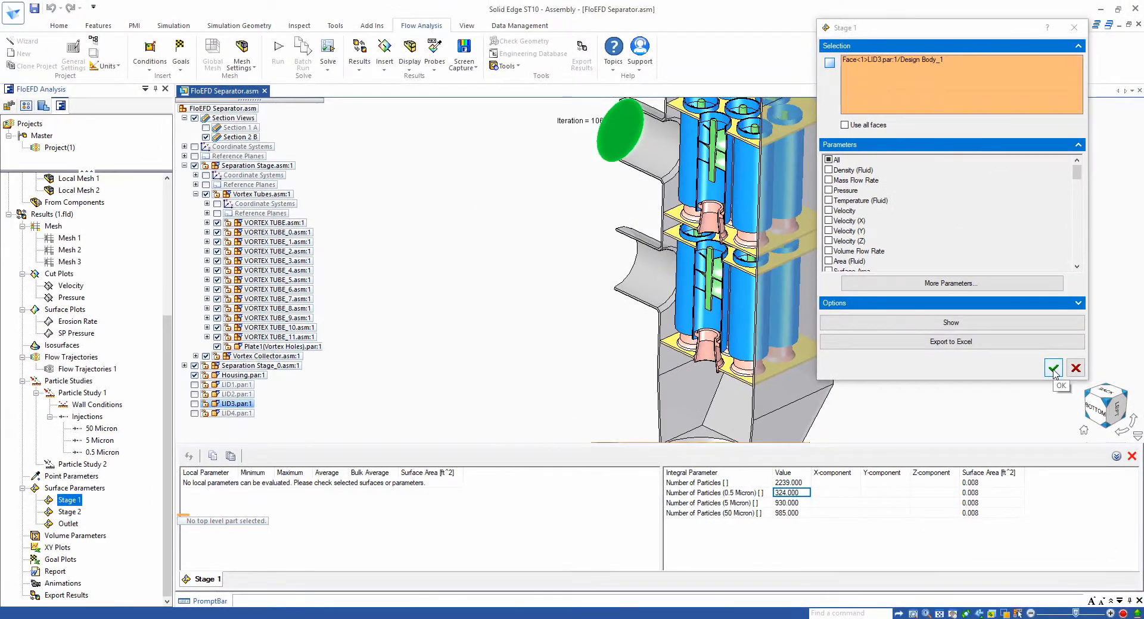
left_click(1053, 369)
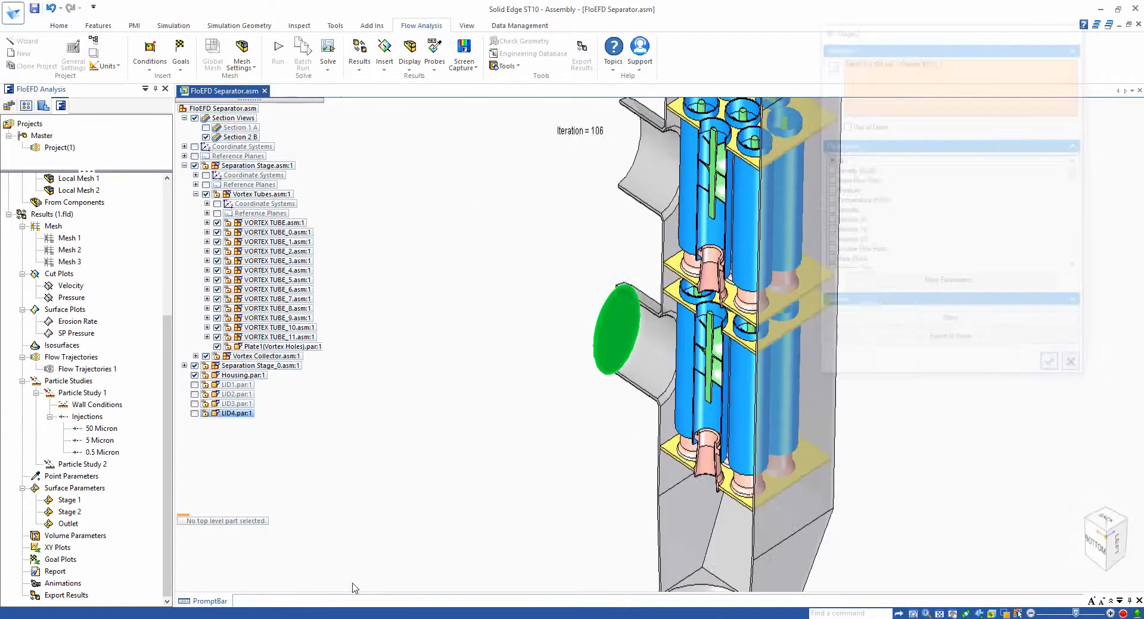
Step: Show the Outlet surface parameters to examine the particle counts by size at the bottom outlet
right_click(65, 527)
left_click(90, 533)
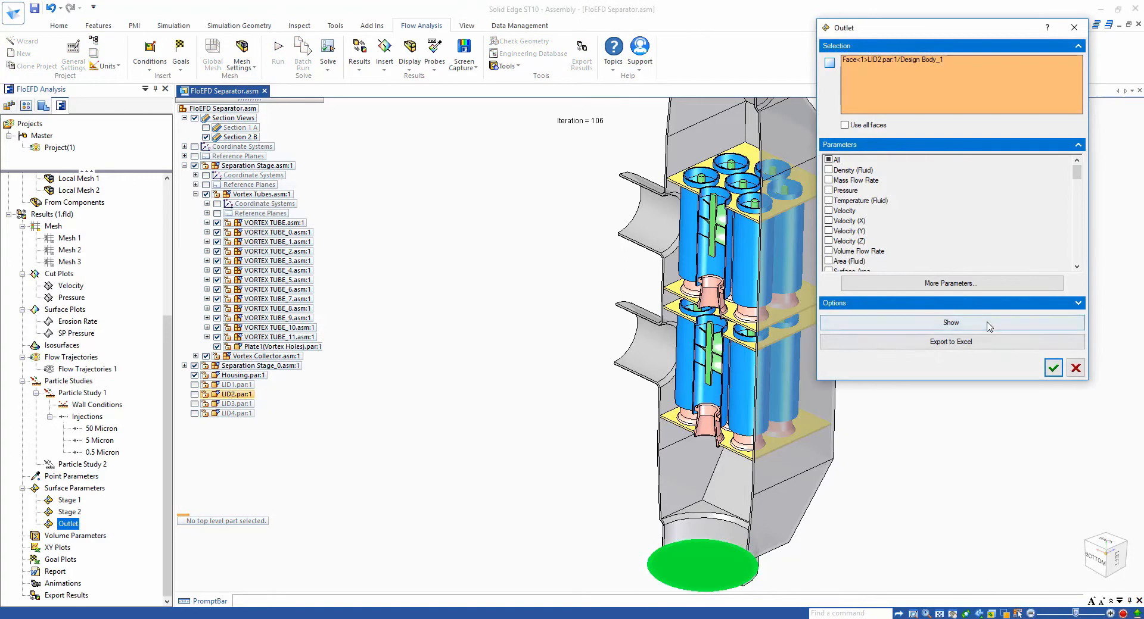
left_click(985, 327)
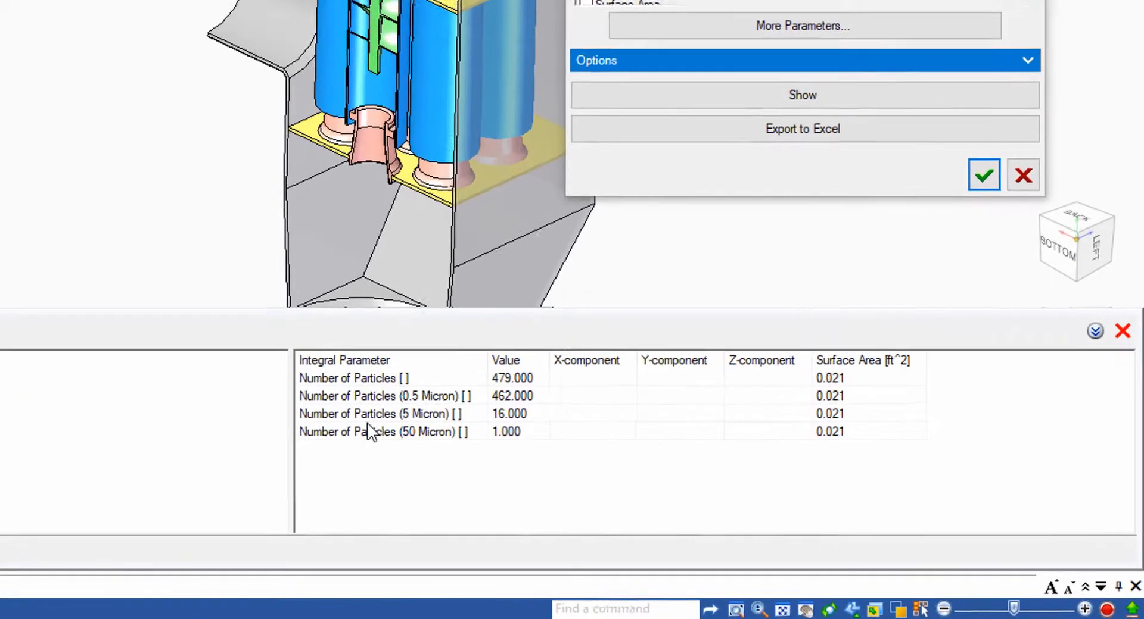
Step: Examine the 0.5 and 50 Micron particle counts at the bottom outlet and close the Outlet surface parameters
left_click(510, 395)
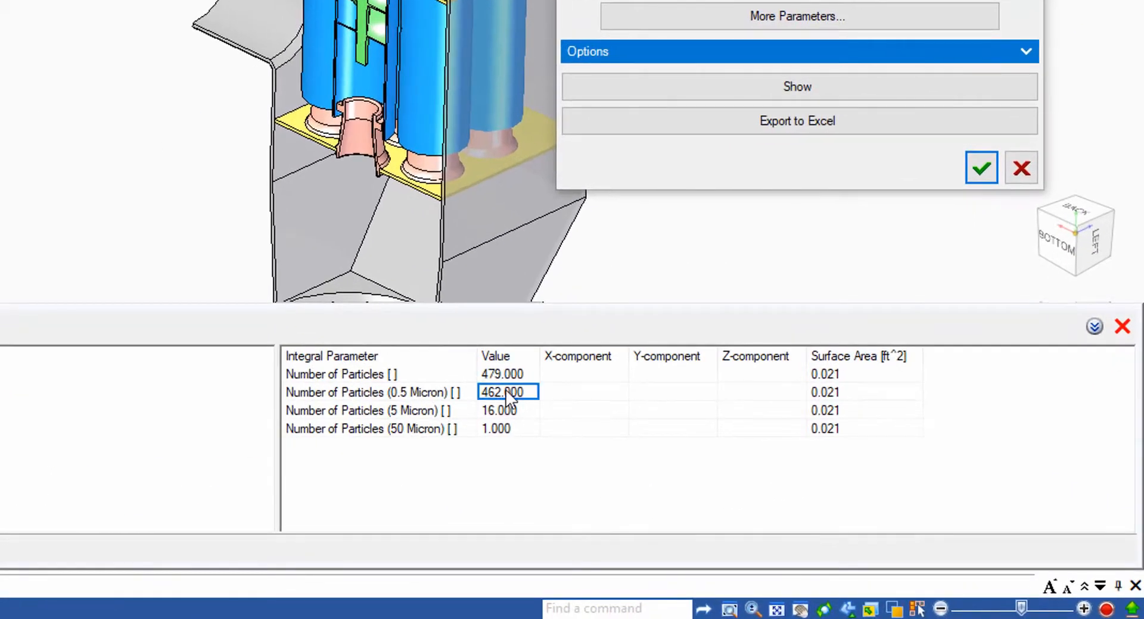
left_click(514, 436)
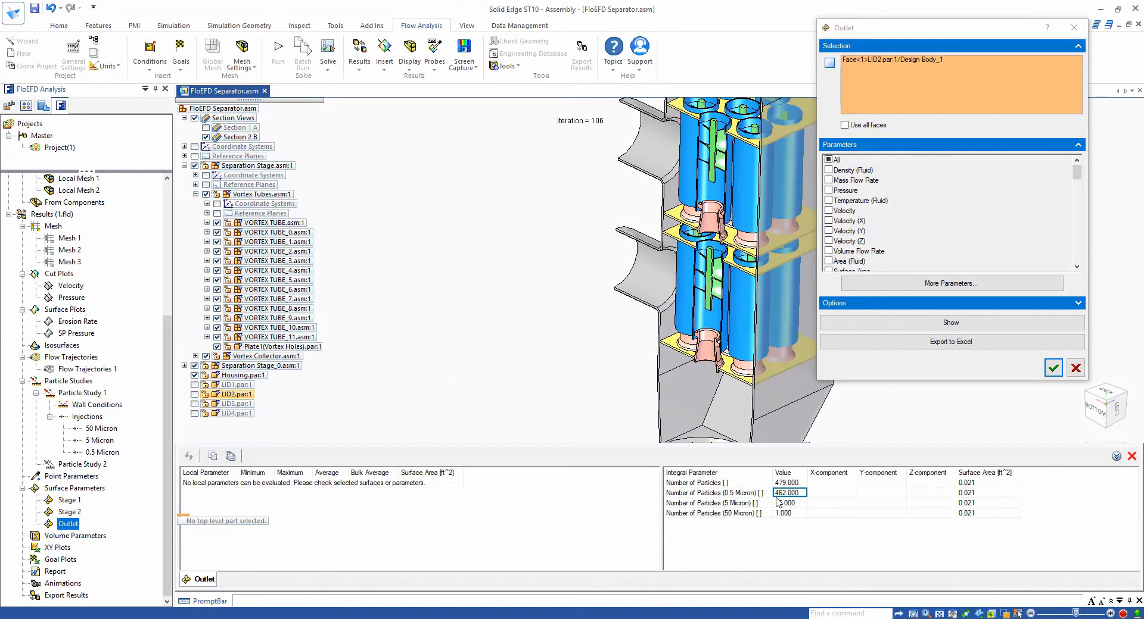
left_click(1053, 369)
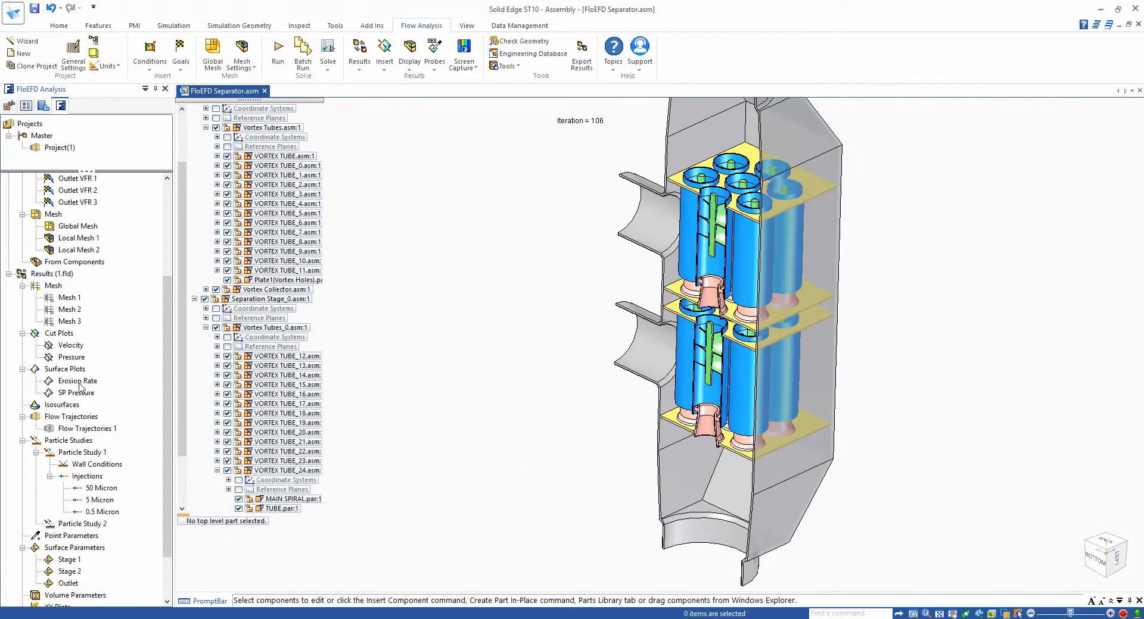
Step: Show the Erosion Rate surface plot and hide the model geometry to expose the contours on the vortex tube spirals
right_click(91, 384)
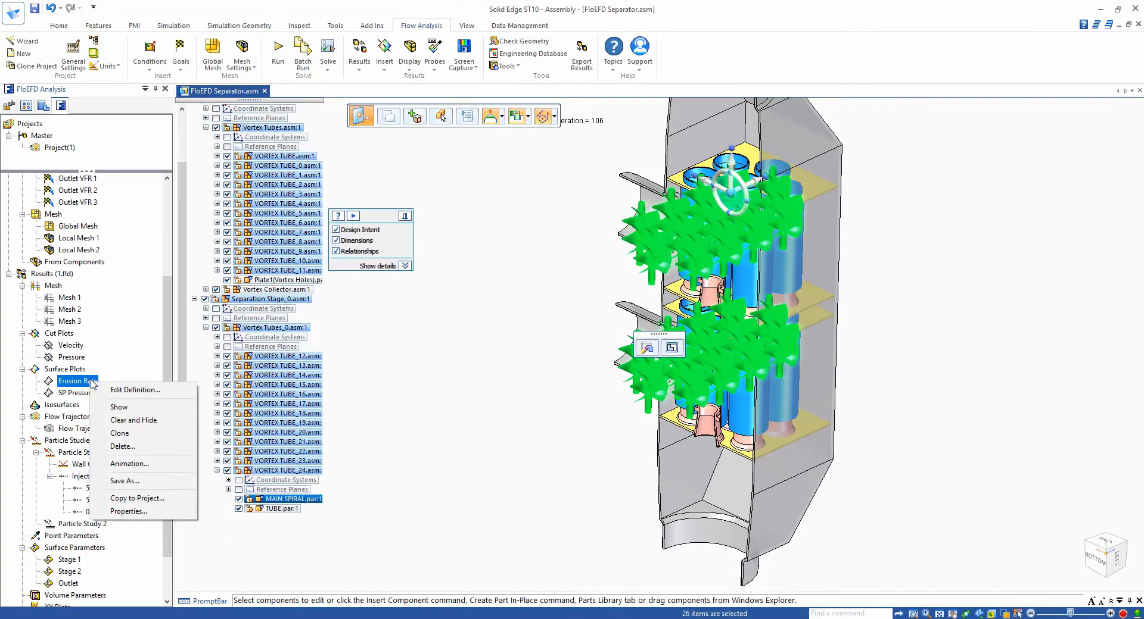
left_click(134, 408)
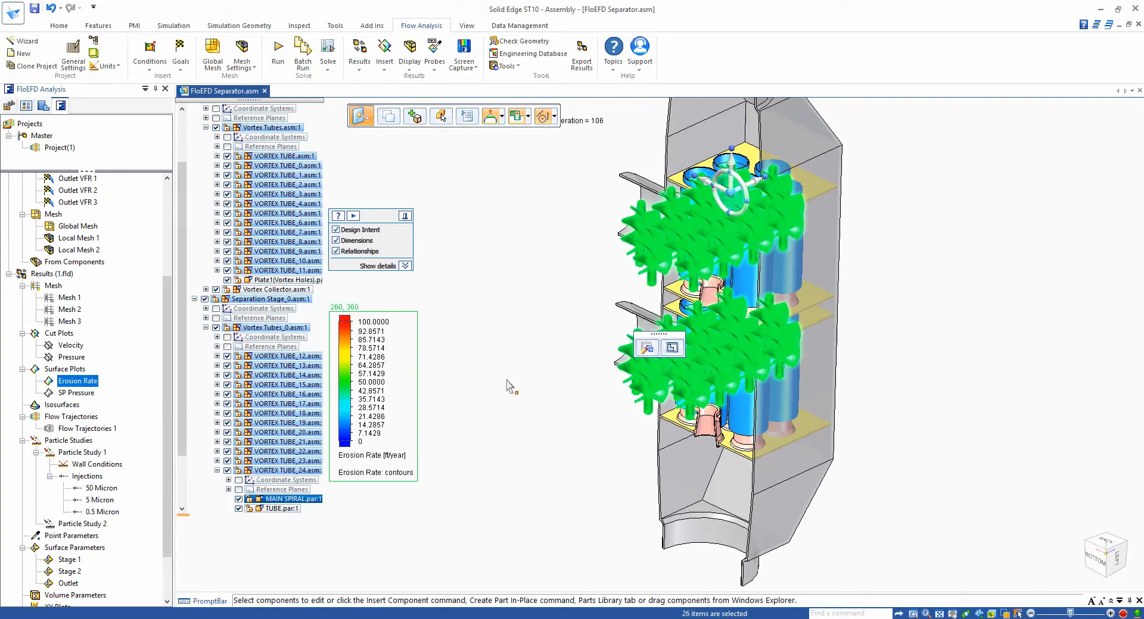
left_click(411, 57)
left_click(423, 81)
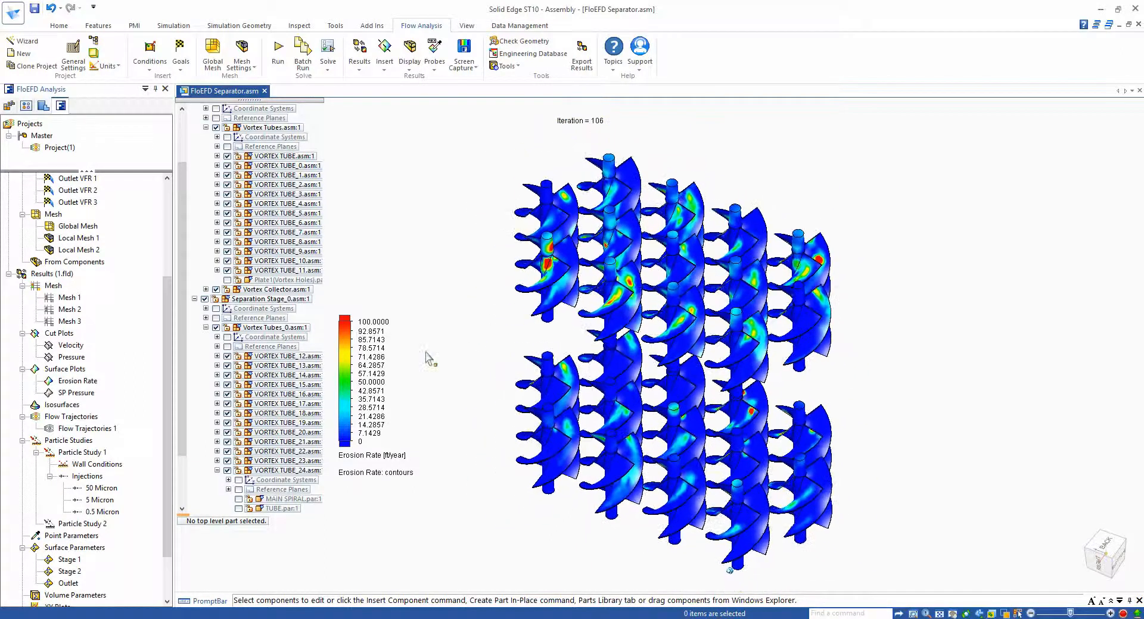
Step: Turn the separator's geometry display back on around the Erosion Rate contours
left_click(410, 50)
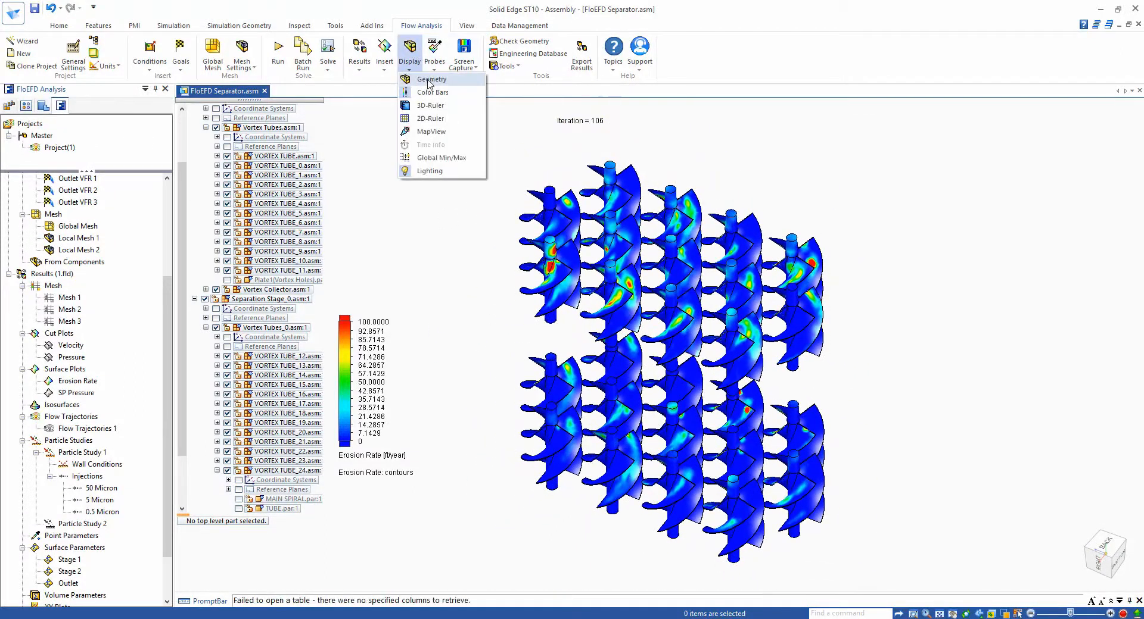
left_click(430, 80)
scroll(156, 524, "down", 5)
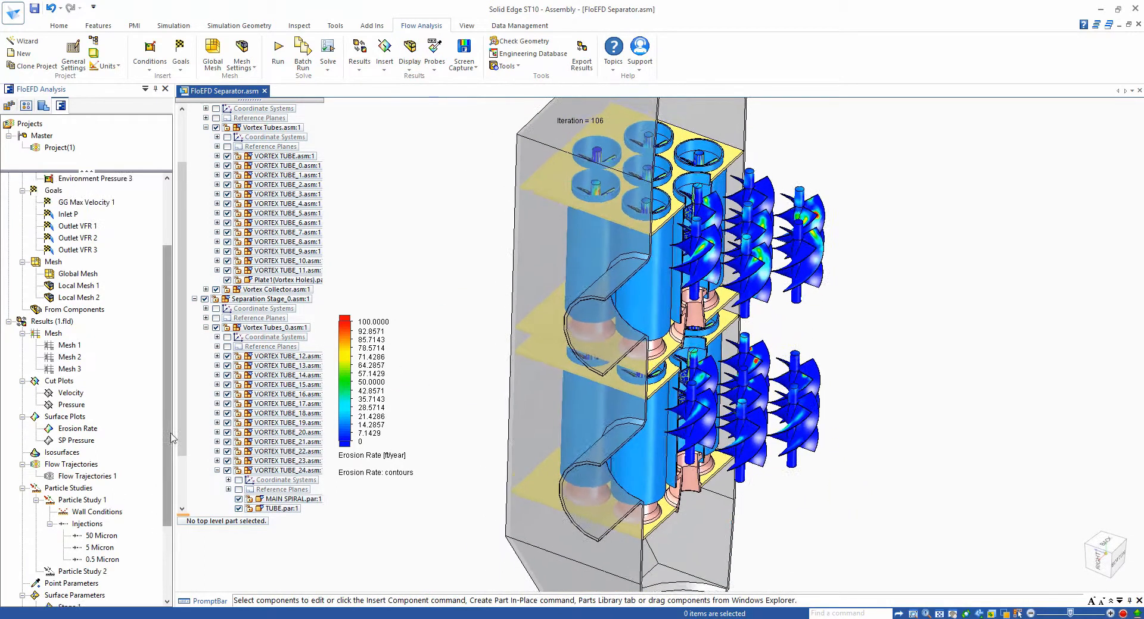